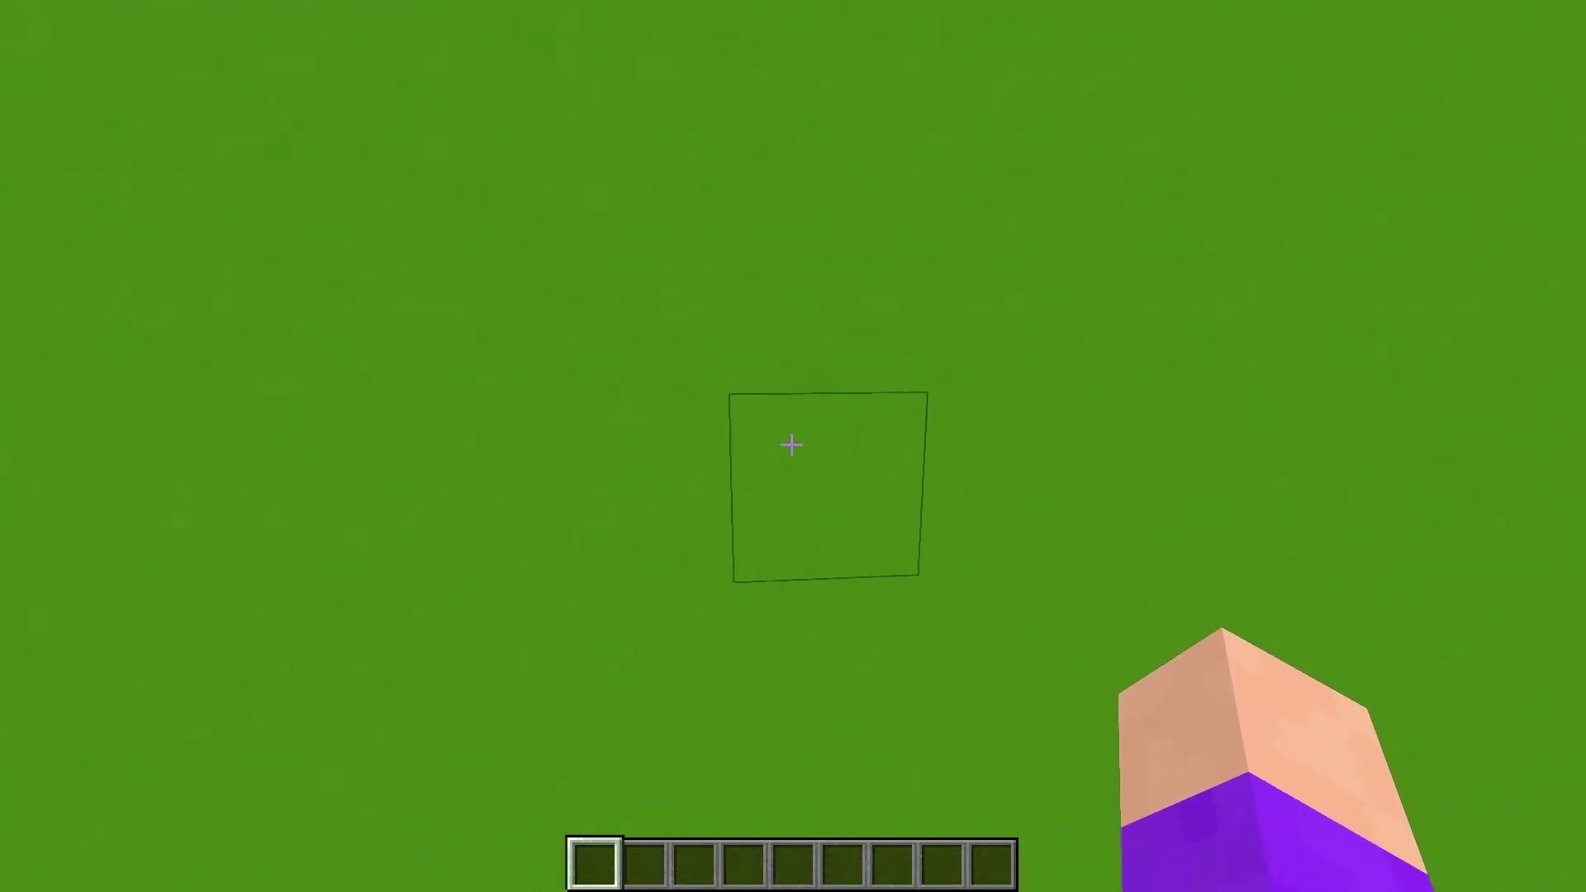
Switch to front third-person view with F5 twice and back the player up until the green wall fills the view.
{"action": "key", "text": "s"}
{"action": "key", "text": "F5"}
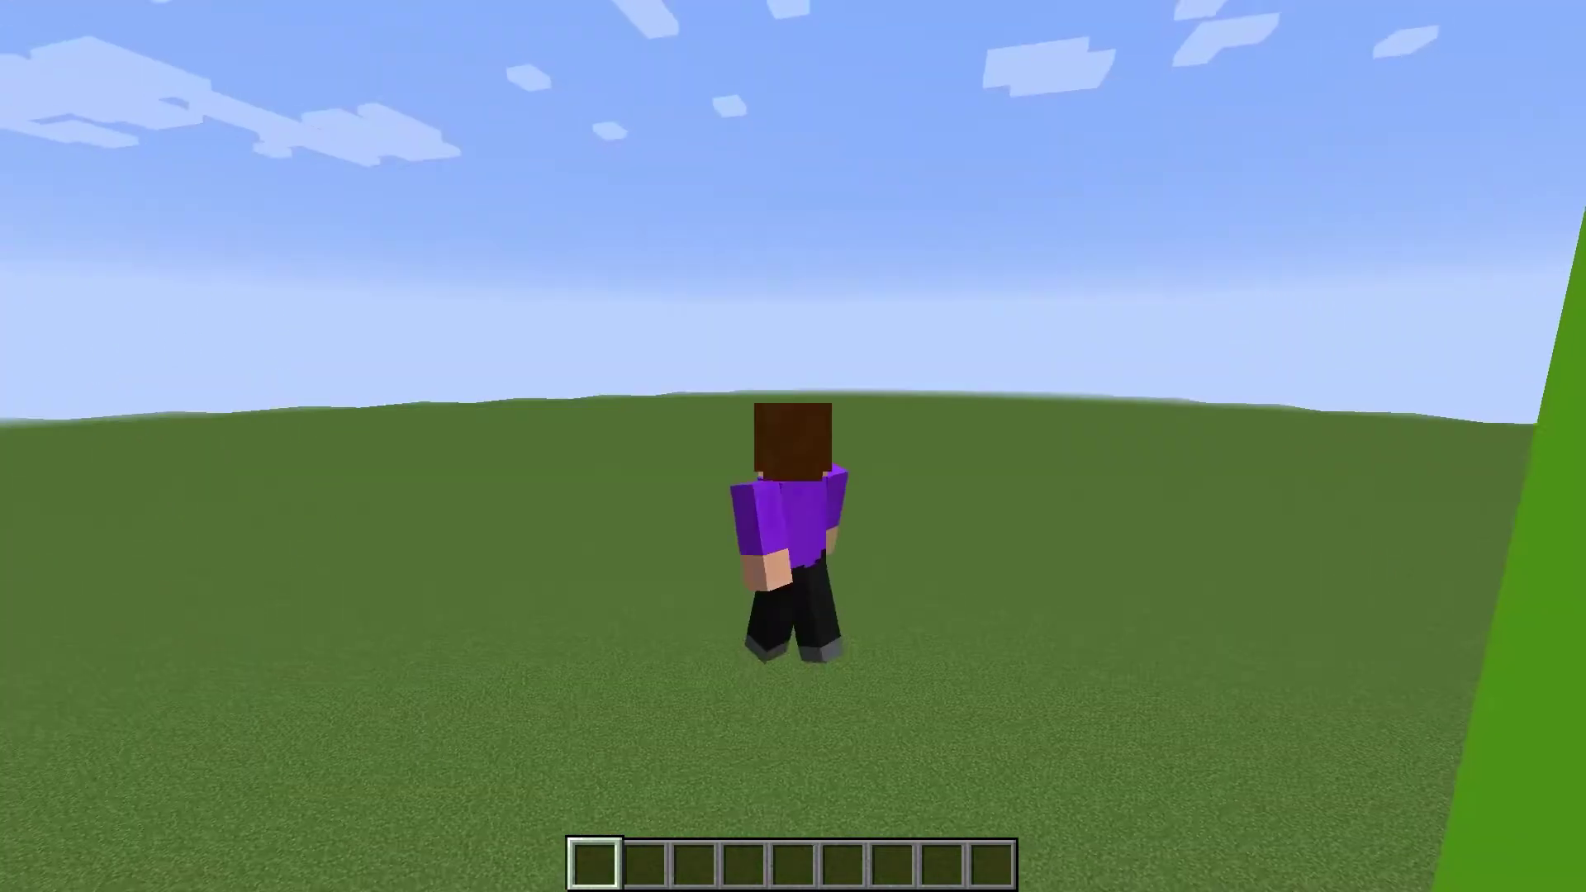
{"action": "key", "text": "F5"}
{"action": "key", "text": "s"}
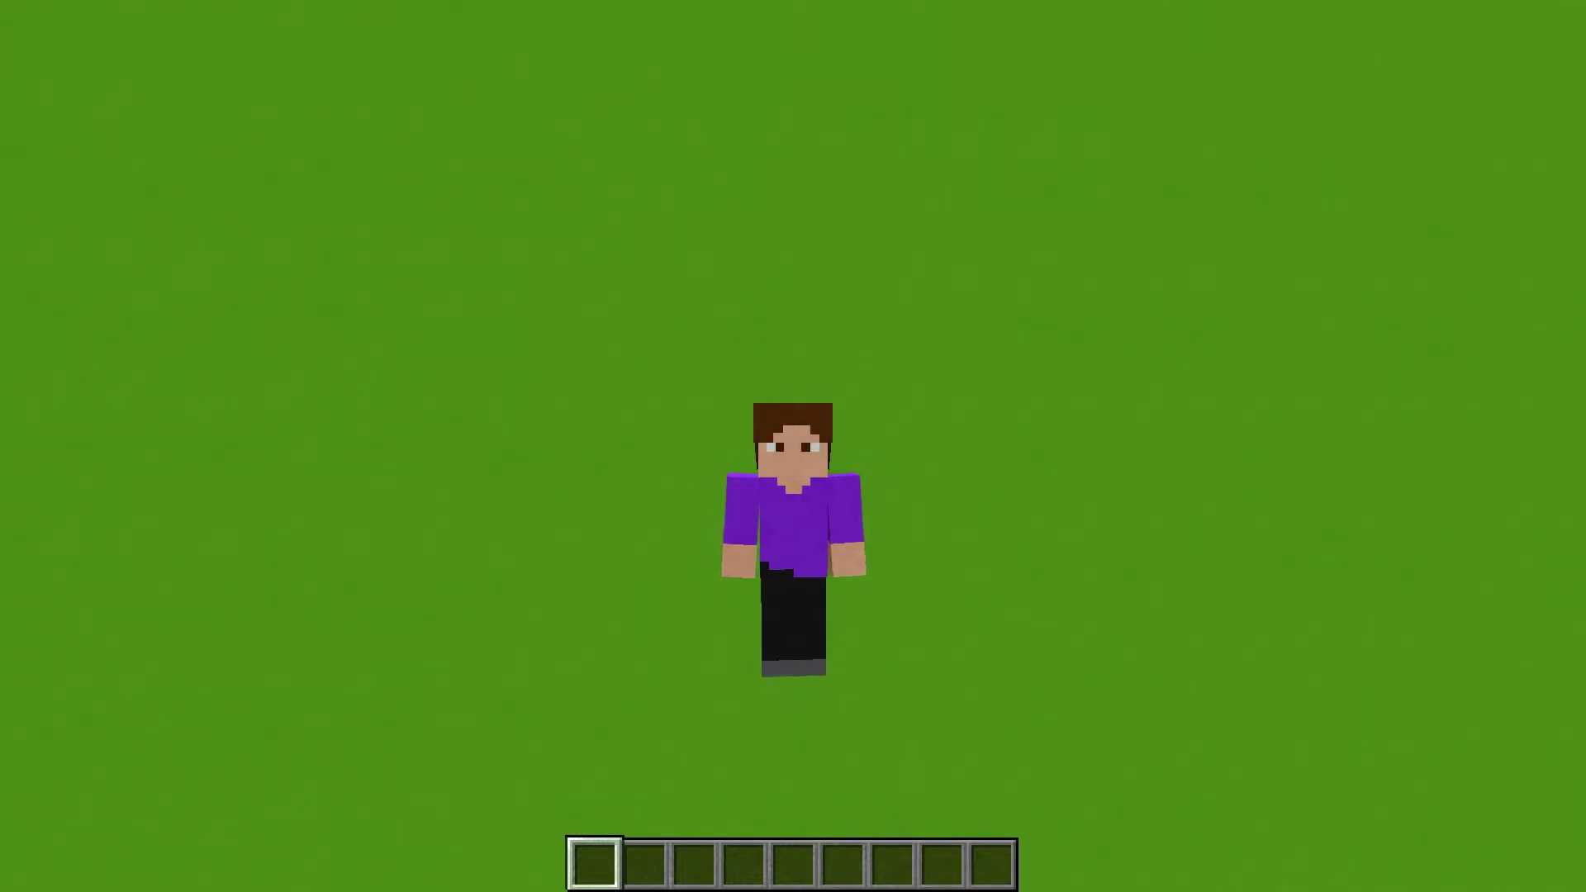
{"action": "key", "text": "w"}
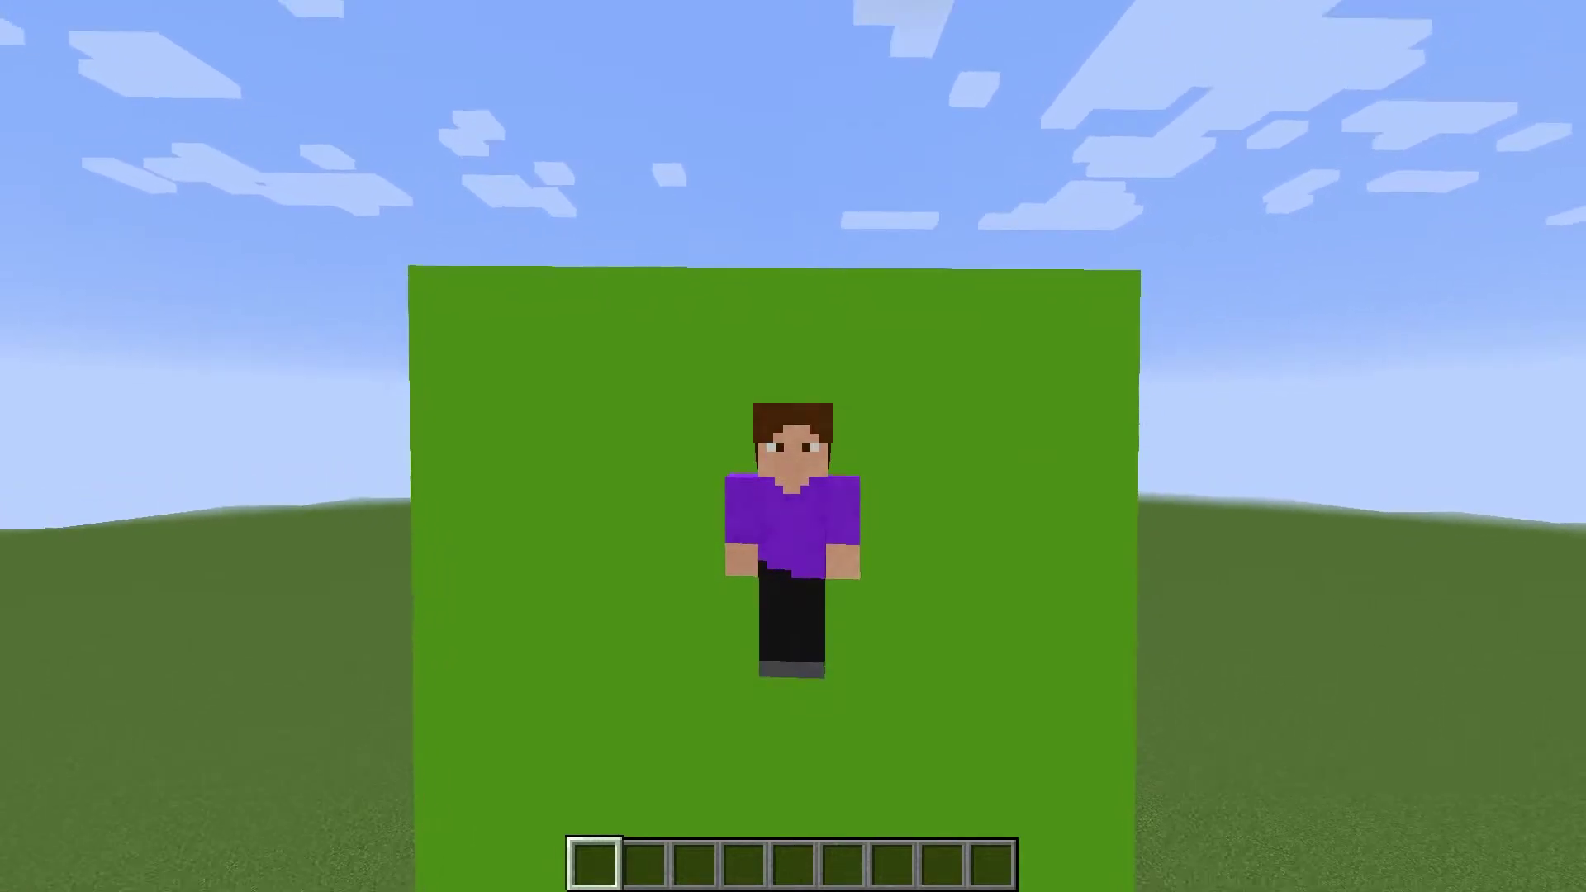
{"action": "key", "text": "s"}
{"action": "key", "text": "s"}
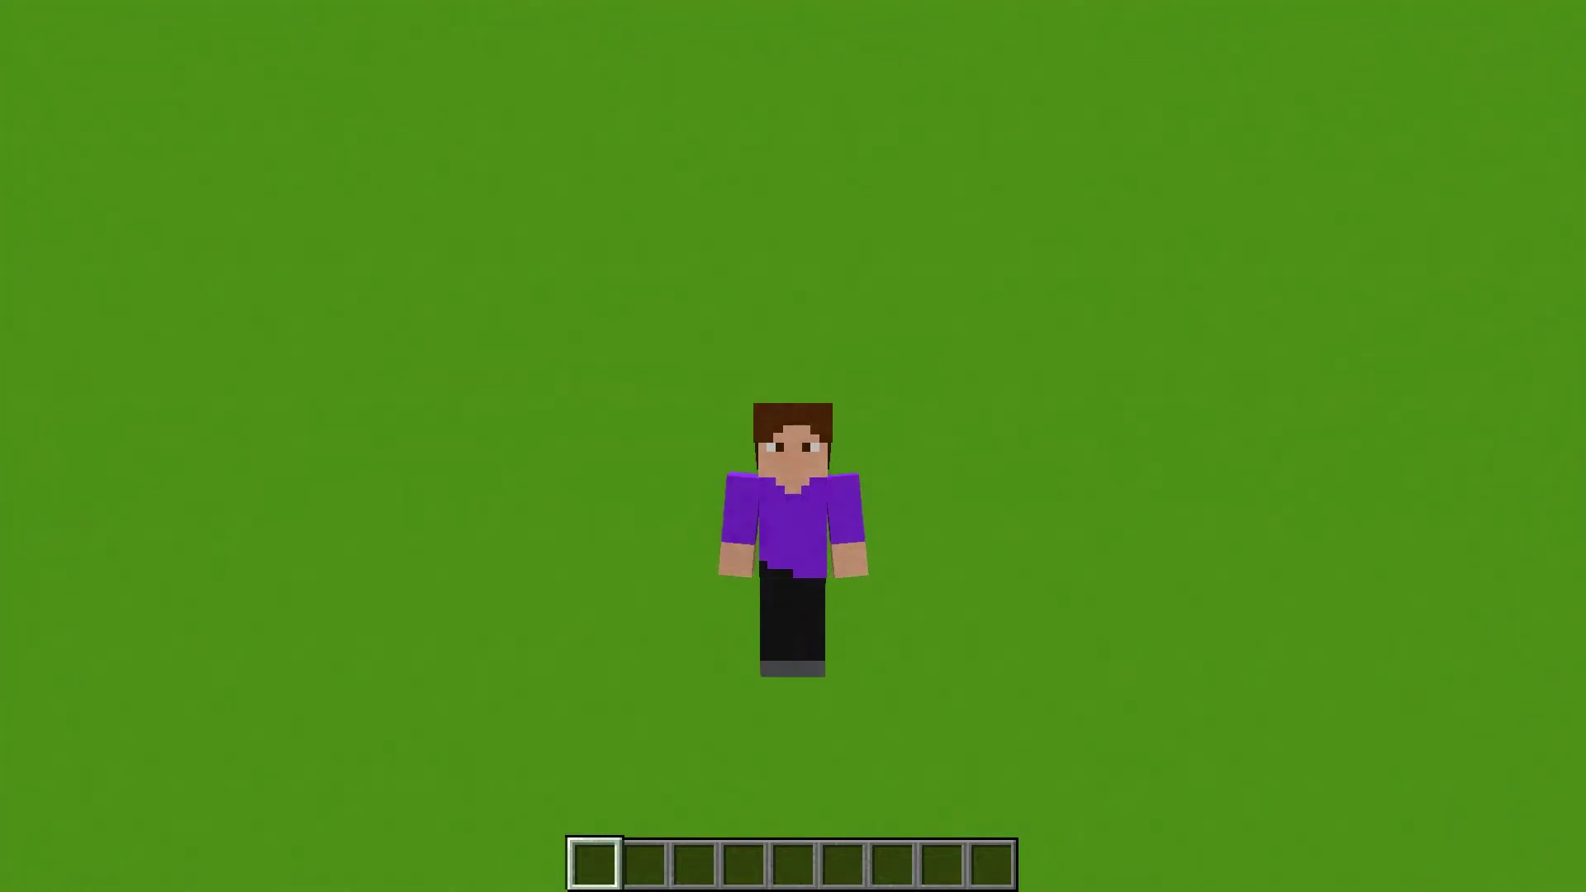
{"action": "key", "text": "s"}
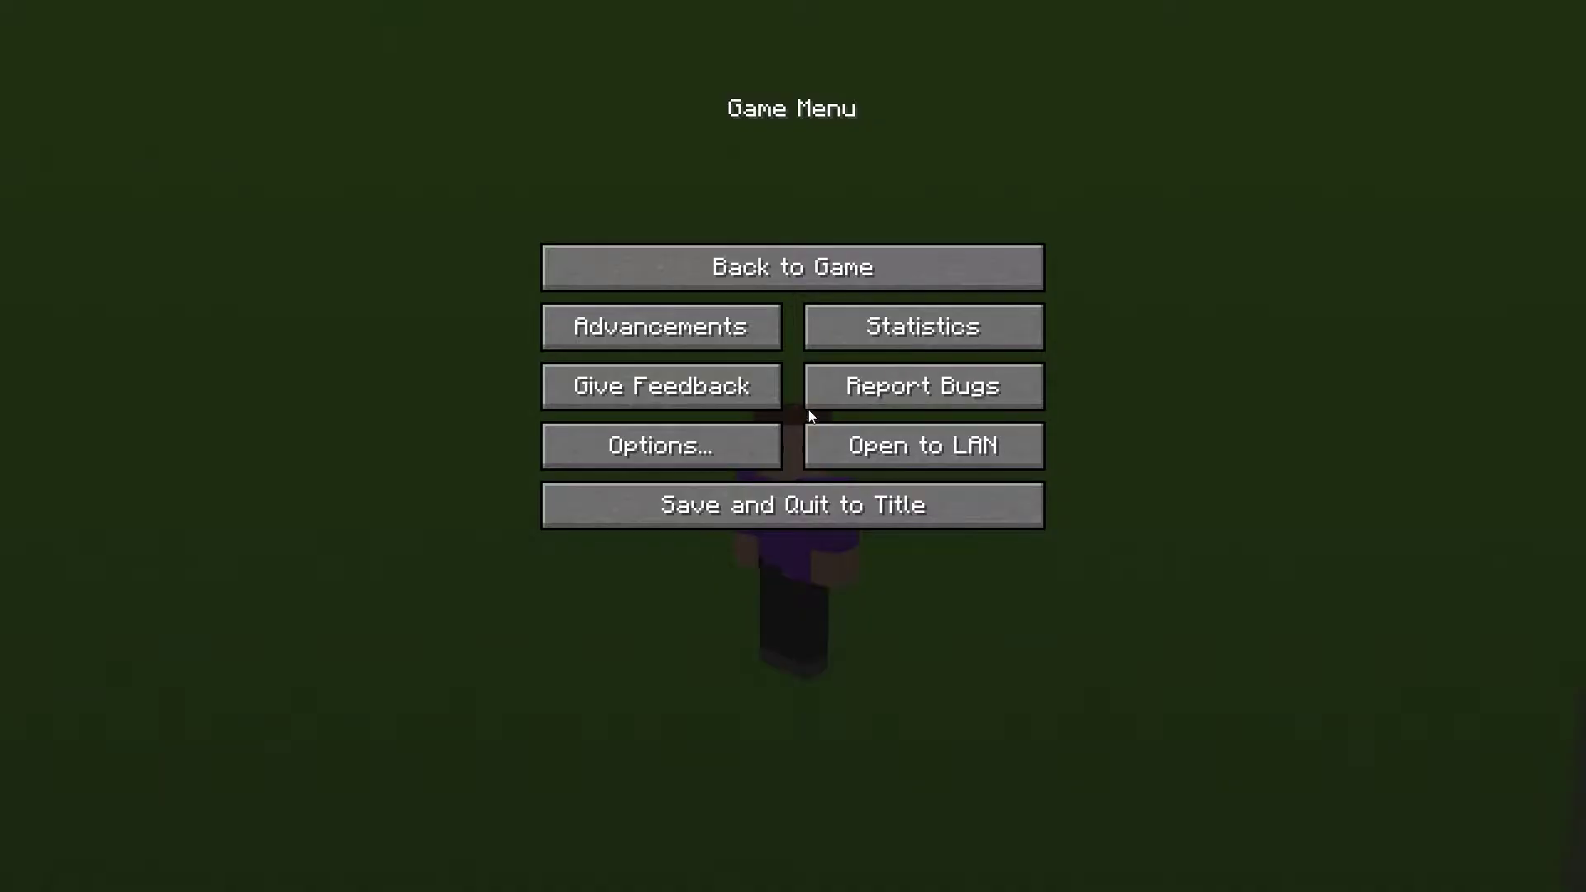
In Options, narrow the FOV slider to 45, then return it to Normal.
{"action": "left_click", "coordinate": [678, 440]}
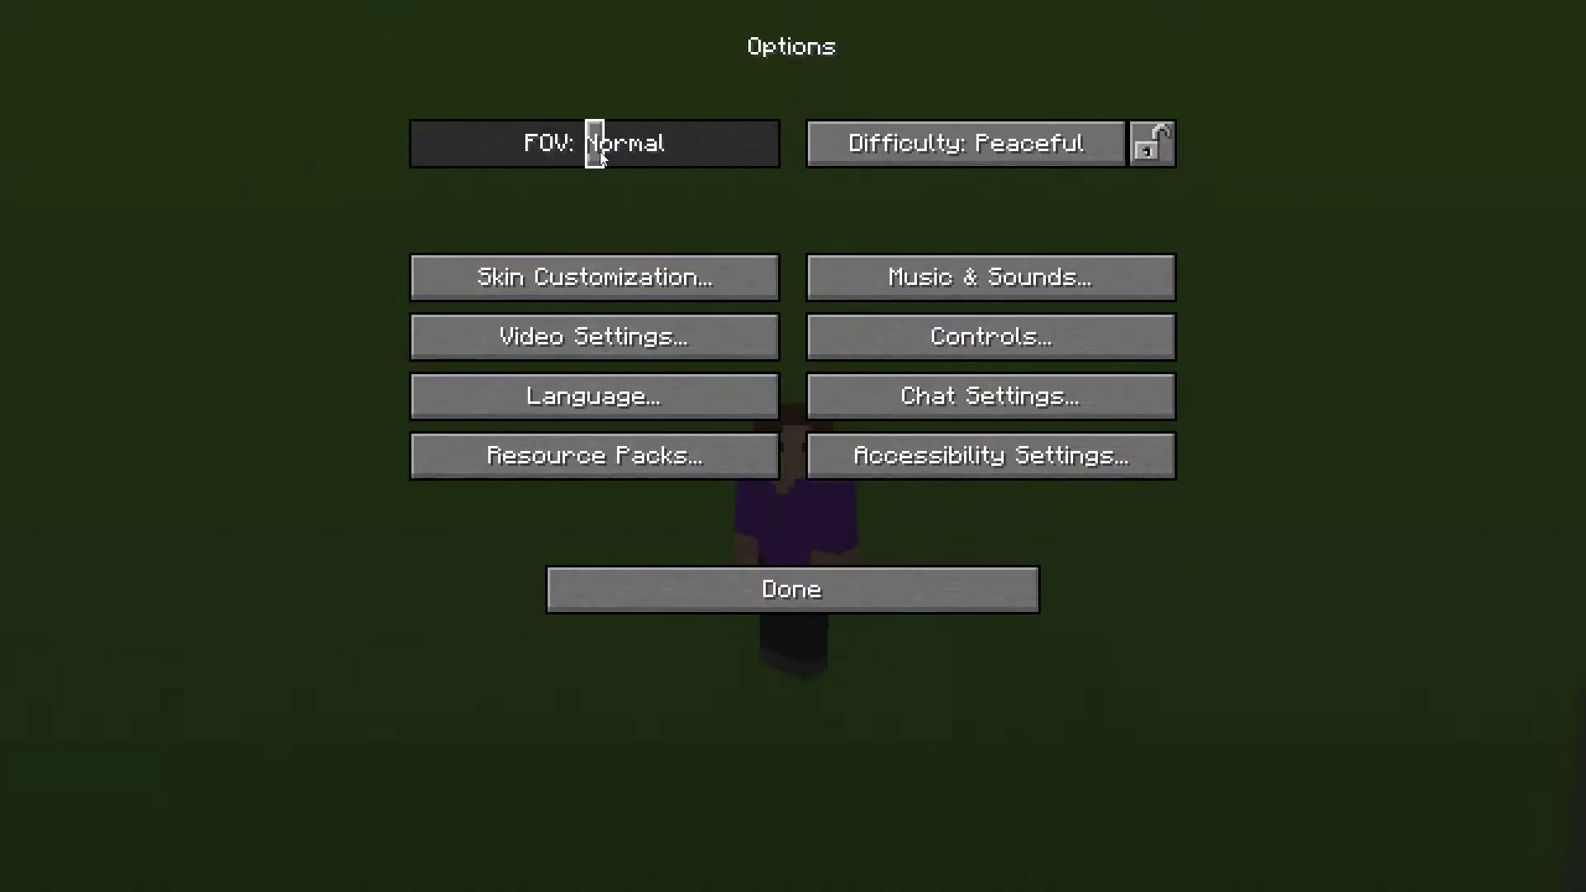
{"action": "left_click_drag", "start_coordinate": [600, 151], "coordinate": [484, 159]}
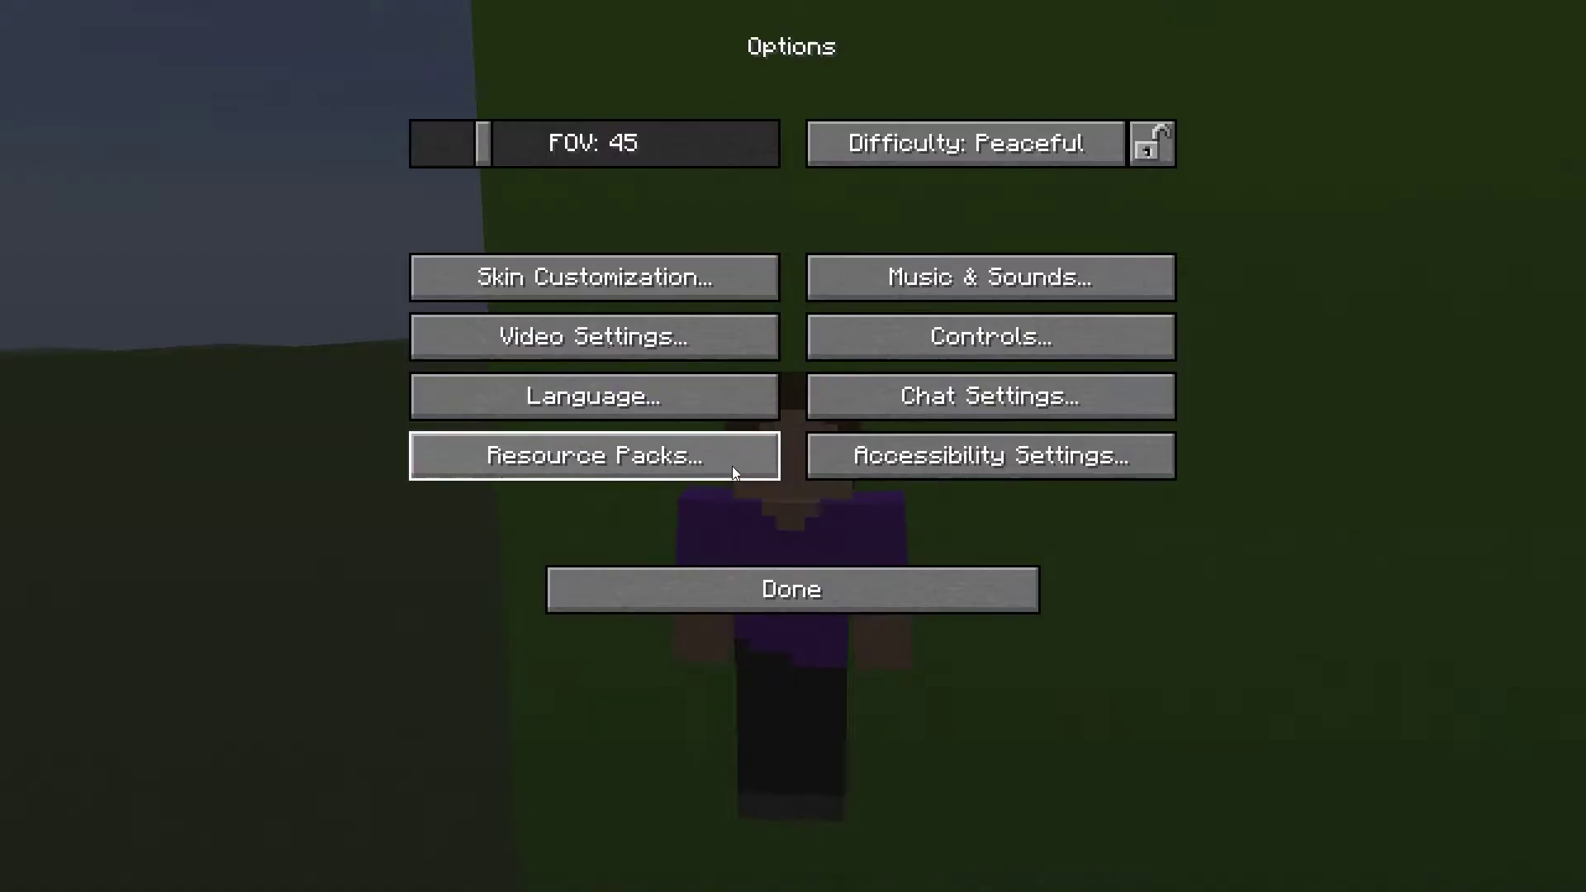
{"action": "left_click_drag", "start_coordinate": [548, 143], "coordinate": [595, 144]}
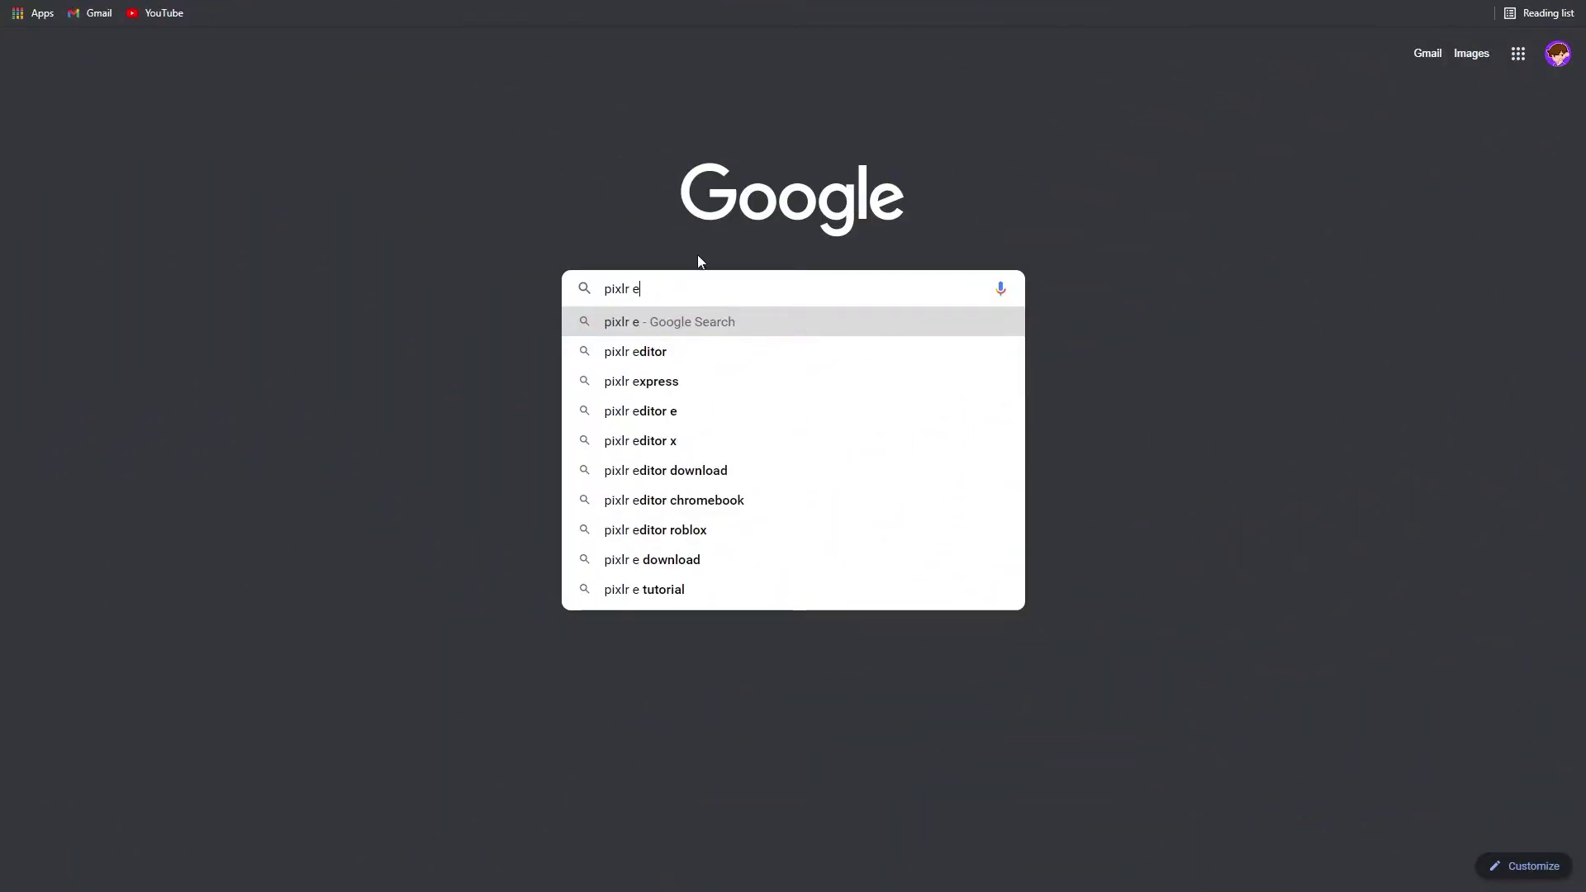
Select the typed 'pixlr e' query in the Google search box.
{"action": "left_click_drag", "start_coordinate": [608, 293], "coordinate": [669, 291]}
{"action": "left_click", "coordinate": [622, 289]}
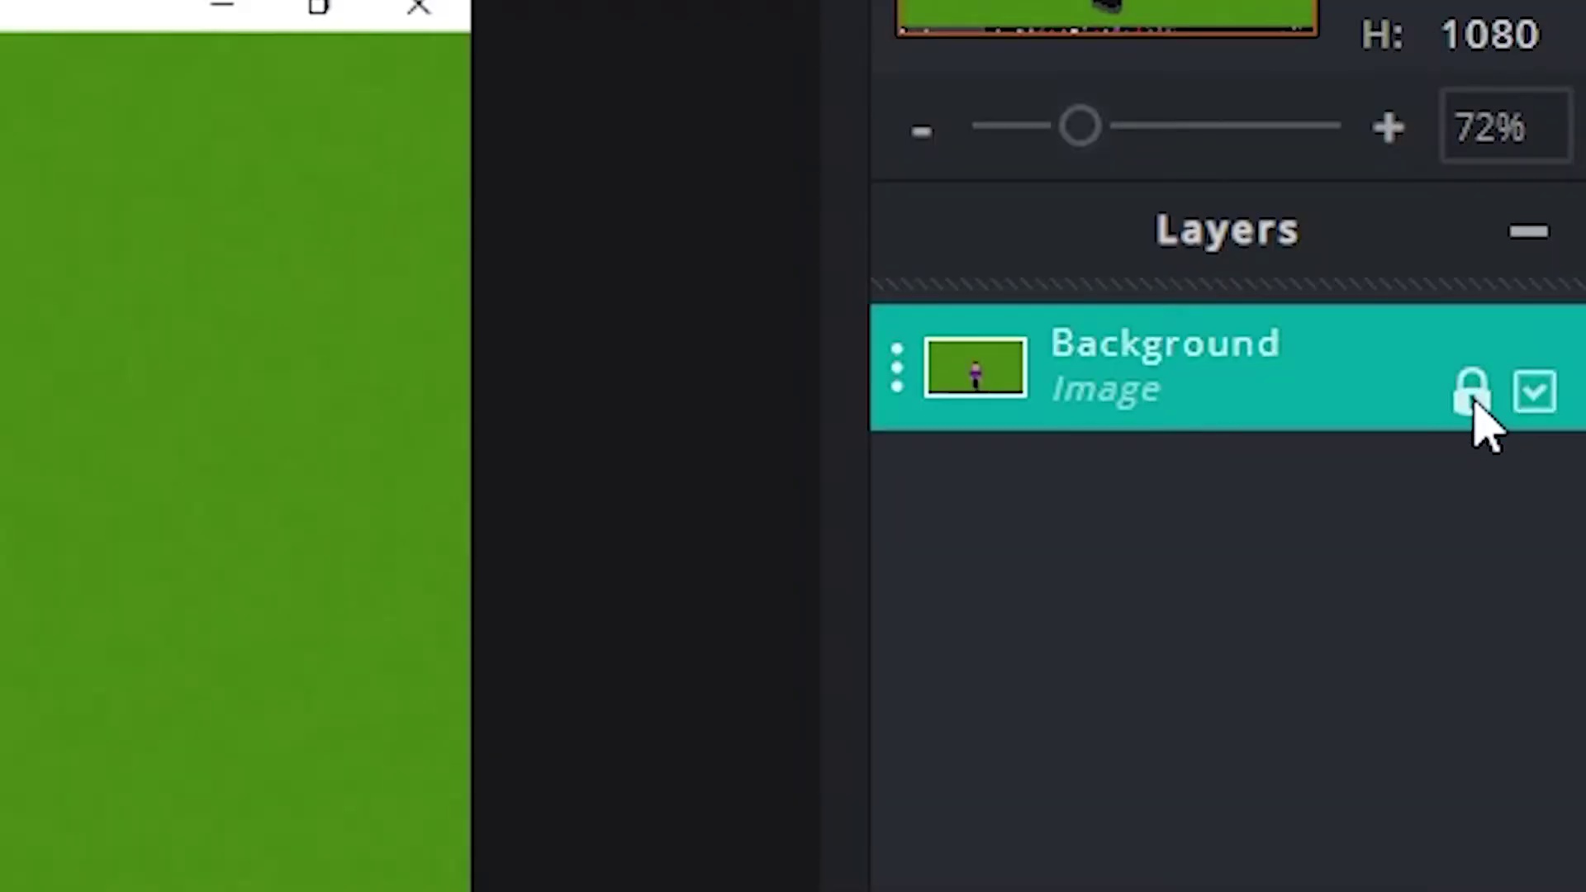
Unlock the Background layer and scale the screenshot up from its corner, shifting it into place.
{"action": "left_click", "coordinate": [1554, 261]}
{"action": "scroll", "coordinate": [774, 501], "scroll_direction": "down", "scroll_amount": 2}
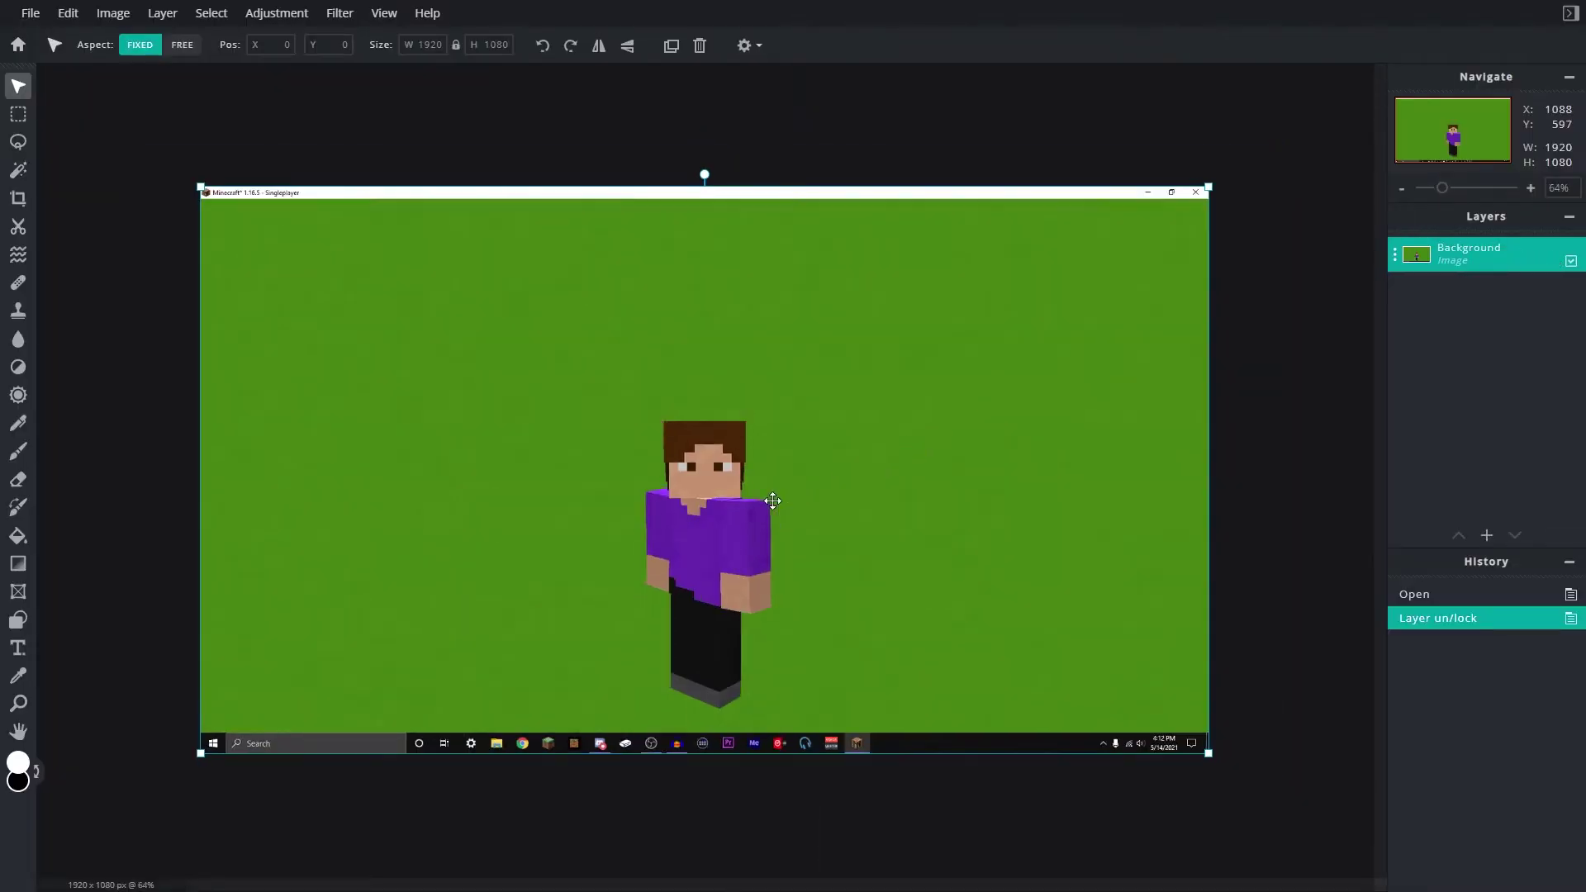
{"action": "left_click_drag", "start_coordinate": [1150, 216], "coordinate": [1254, 182]}
{"action": "left_click_drag", "start_coordinate": [1080, 291], "coordinate": [1025, 311]}
{"action": "left_click_drag", "start_coordinate": [1205, 180], "coordinate": [1331, 109]}
{"action": "left_click_drag", "start_coordinate": [947, 342], "coordinate": [910, 324]}
Enlarge the screenshot further and centre it so the green backdrop fills the 1920×1080 canvas.
{"action": "key", "text": "ctrl+minus"}
{"action": "left_click_drag", "start_coordinate": [864, 460], "coordinate": [802, 505]}
{"action": "left_click_drag", "start_coordinate": [1113, 212], "coordinate": [1222, 151]}
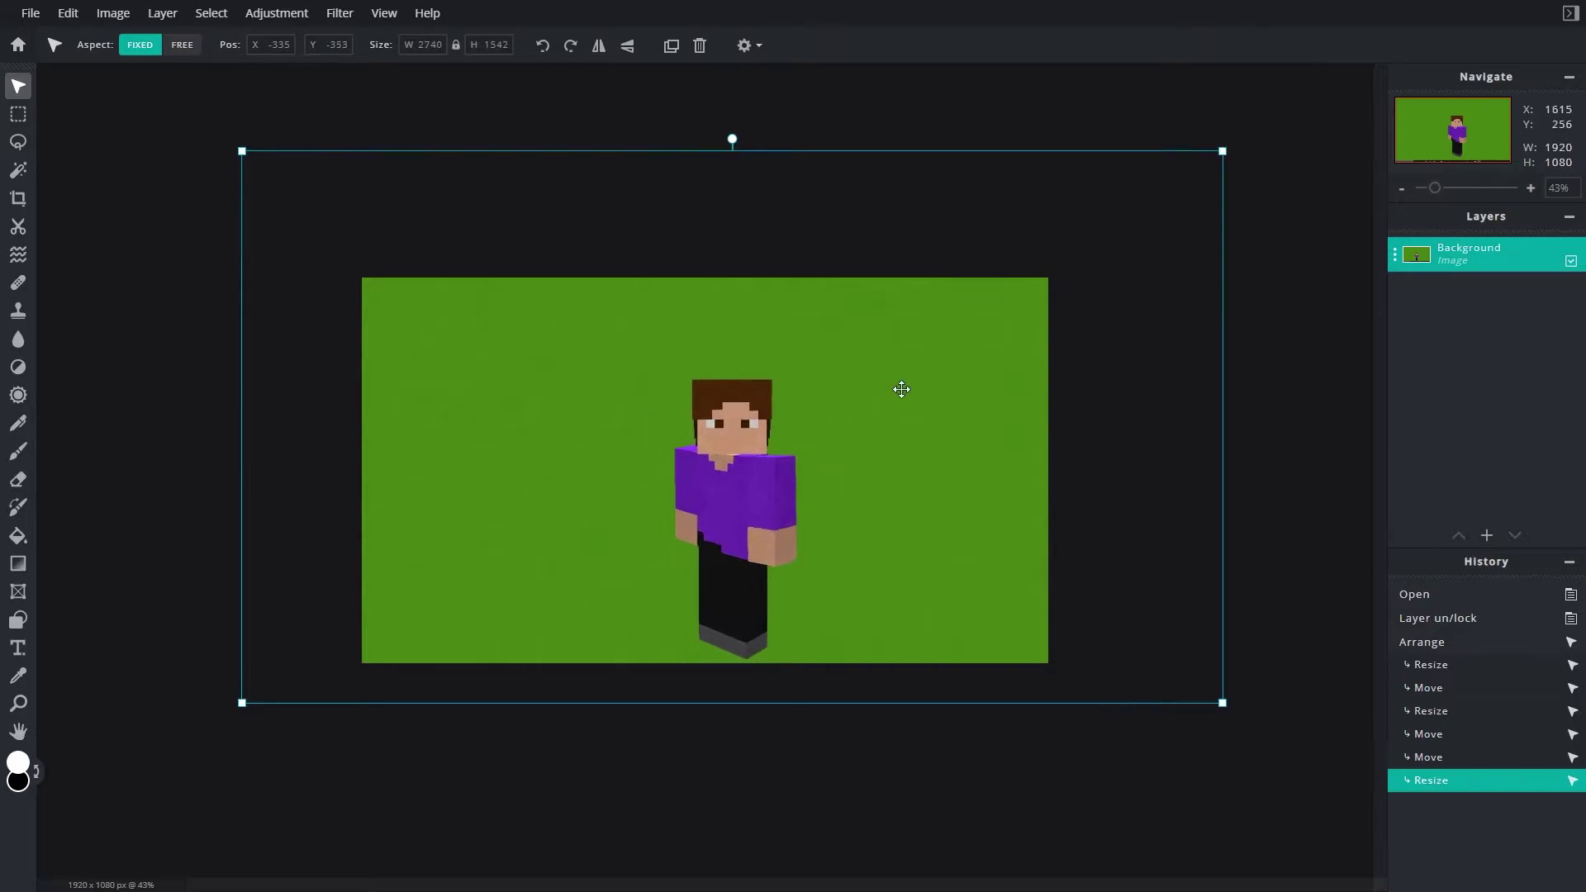
{"action": "mouse_move", "coordinate": [899, 386]}
{"action": "left_mouse_down"}
{"action": "mouse_move", "coordinate": [892, 361]}
{"action": "mouse_move", "coordinate": [874, 371]}
{"action": "left_mouse_up"}
{"action": "left_click", "coordinate": [1016, 751]}
{"action": "key", "text": "ctrl+plus"}
{"action": "key", "text": "ctrl+plus"}
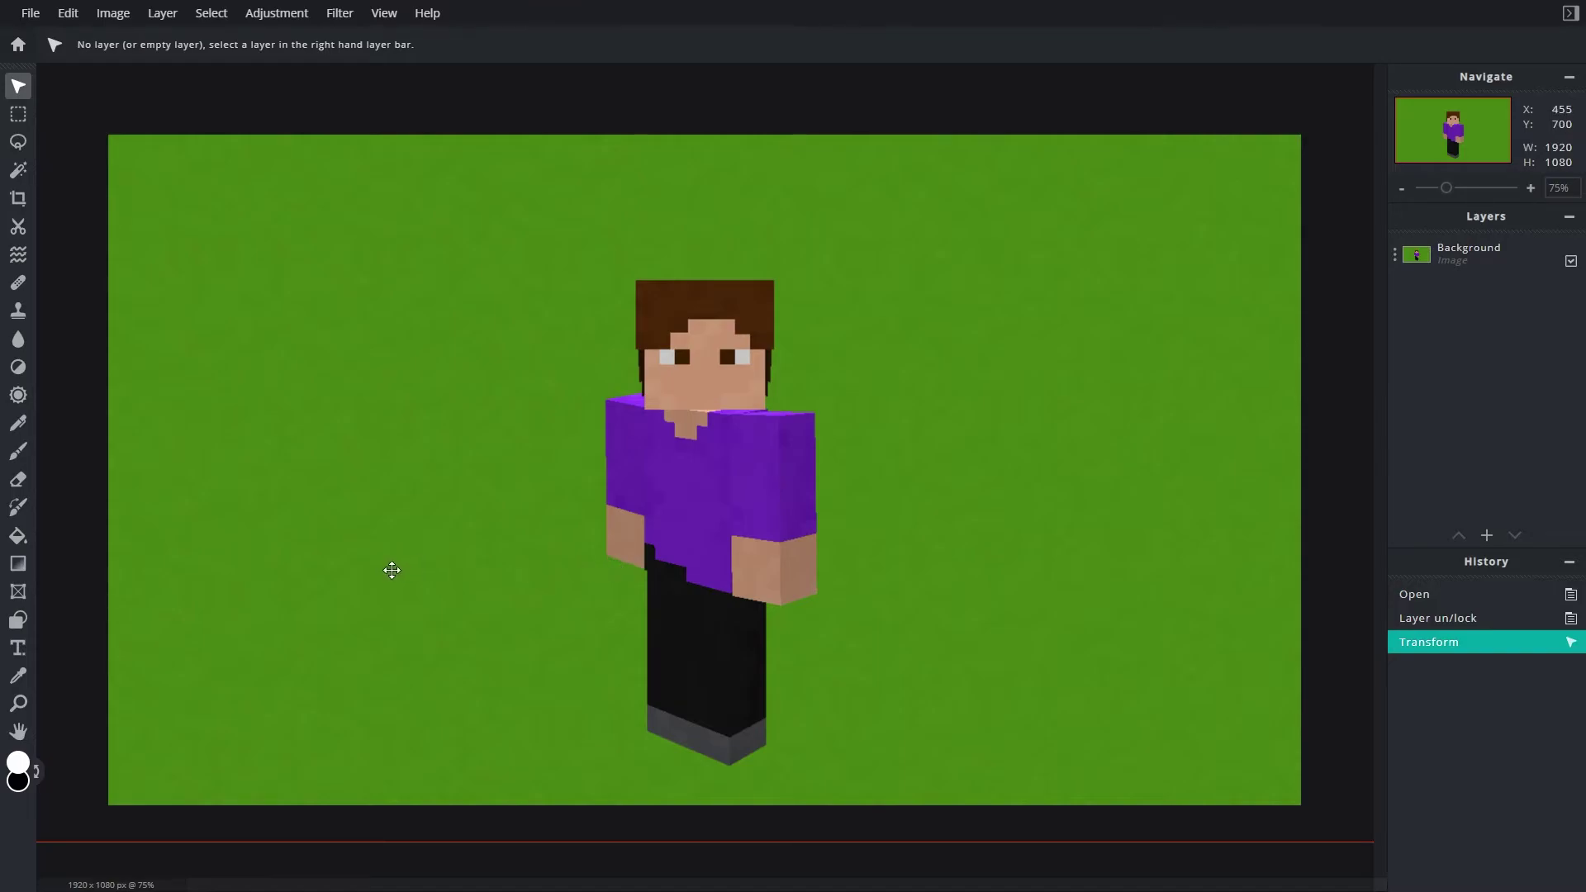
Wand-select the green backdrop, delete it from the Background layer, and clear the selection.
{"action": "left_click", "coordinate": [24, 177]}
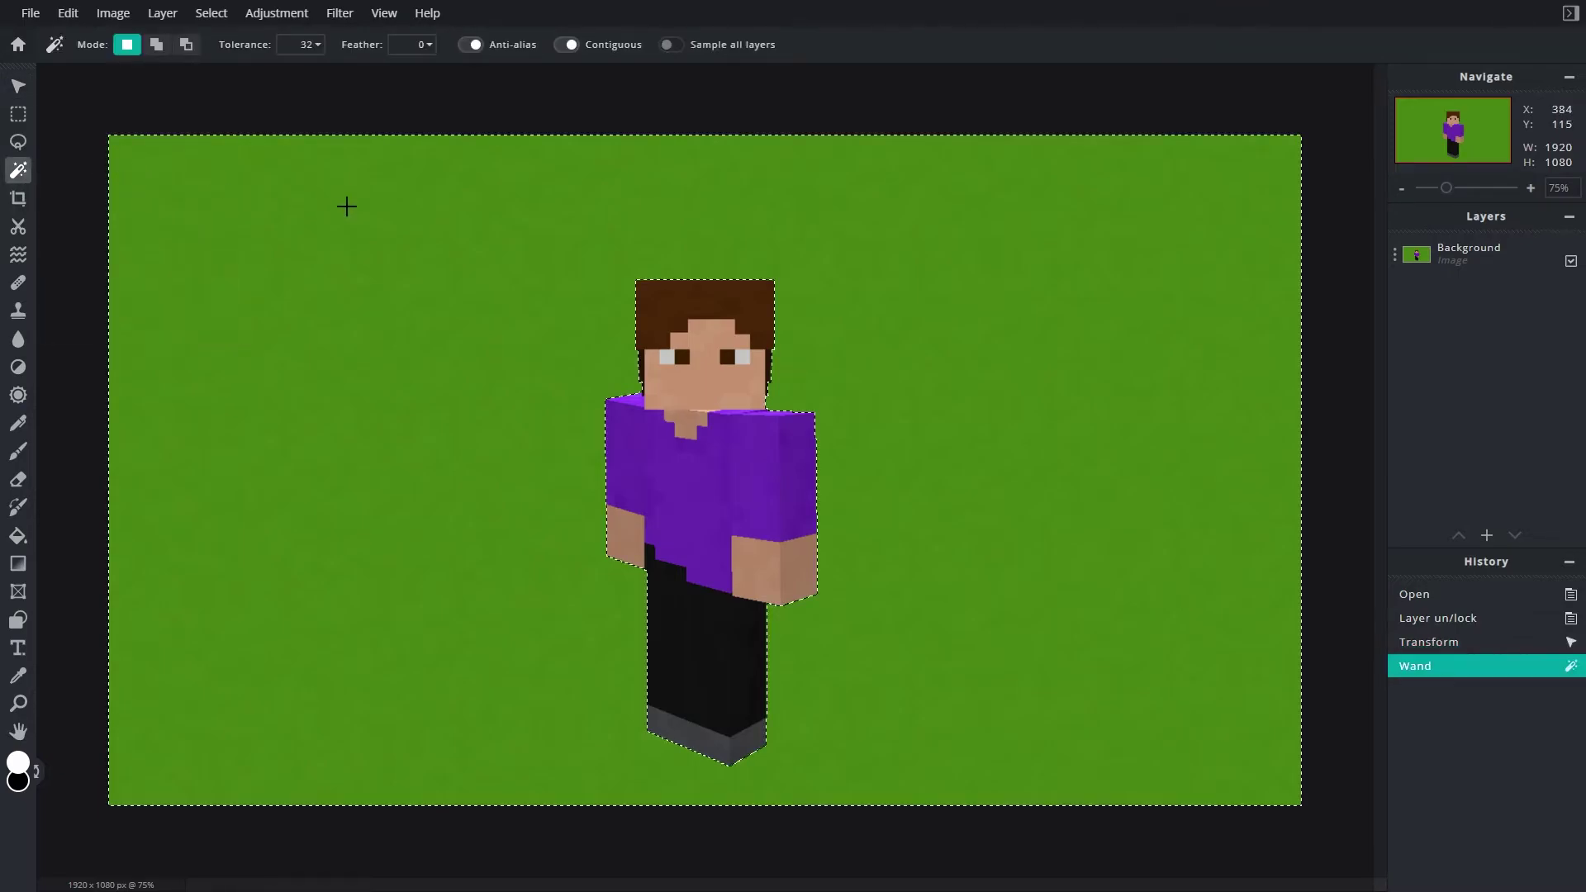
{"action": "left_click", "coordinate": [835, 361]}
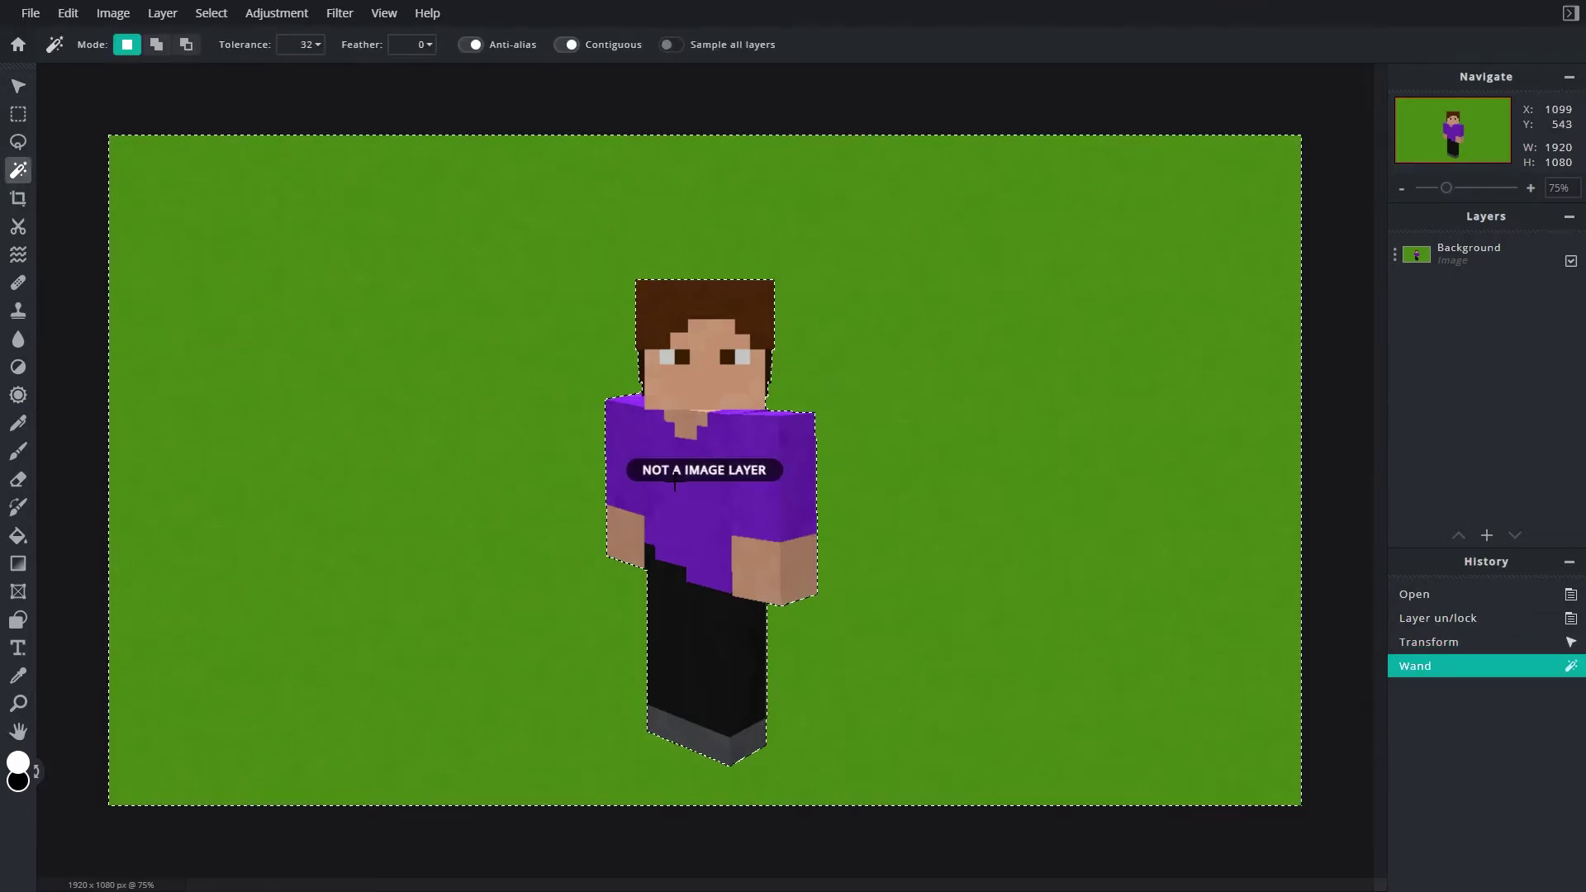
{"action": "left_click", "coordinate": [1440, 252]}
{"action": "key", "text": "Delete"}
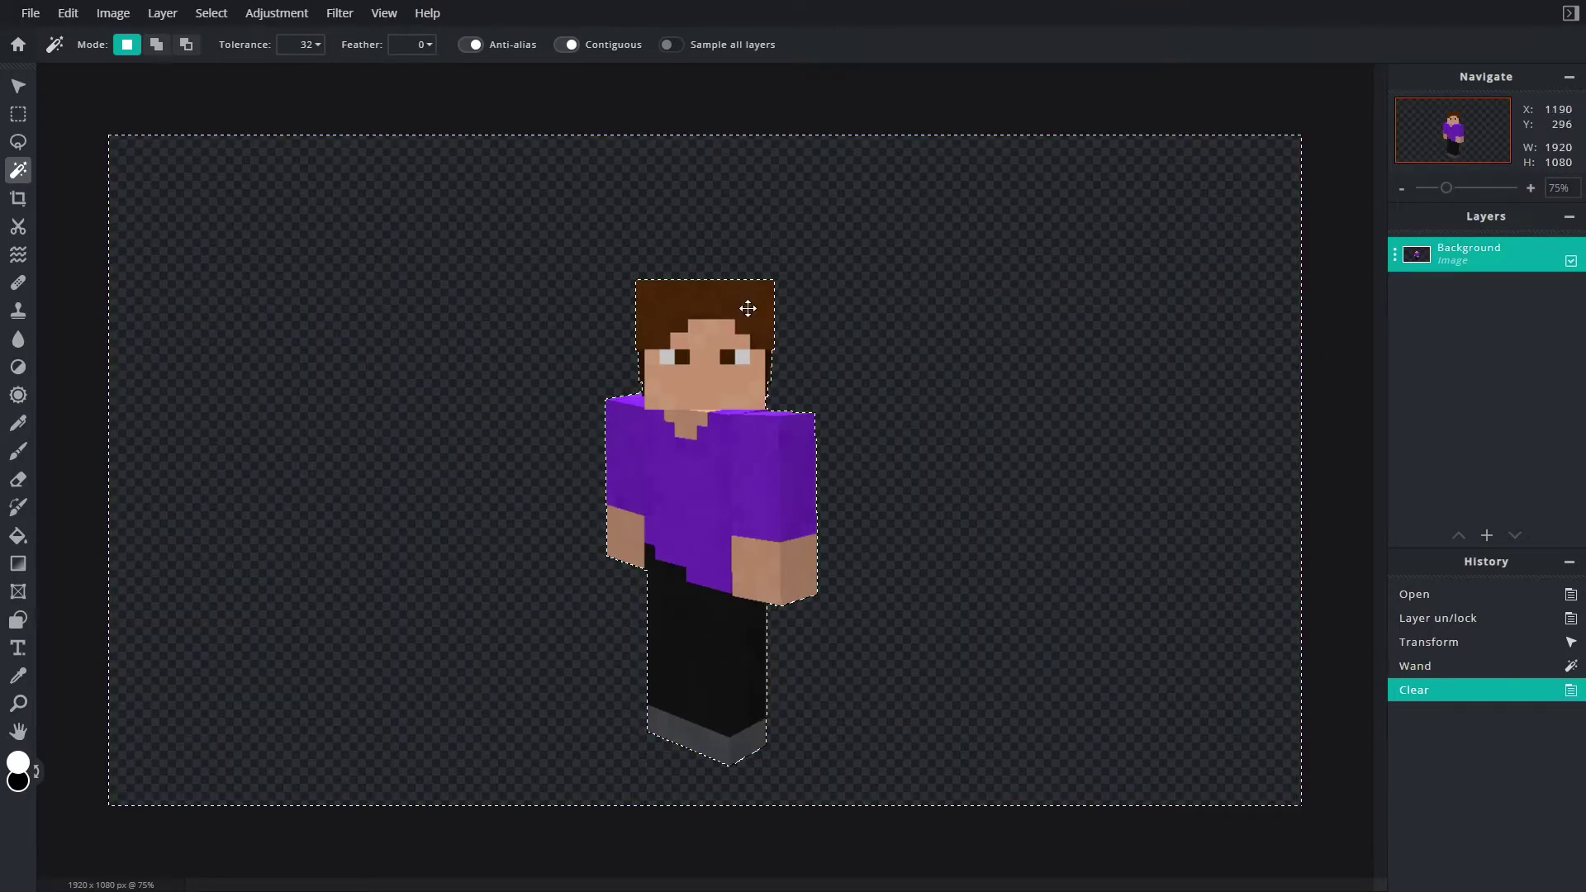
{"action": "left_click", "coordinate": [221, 18]}
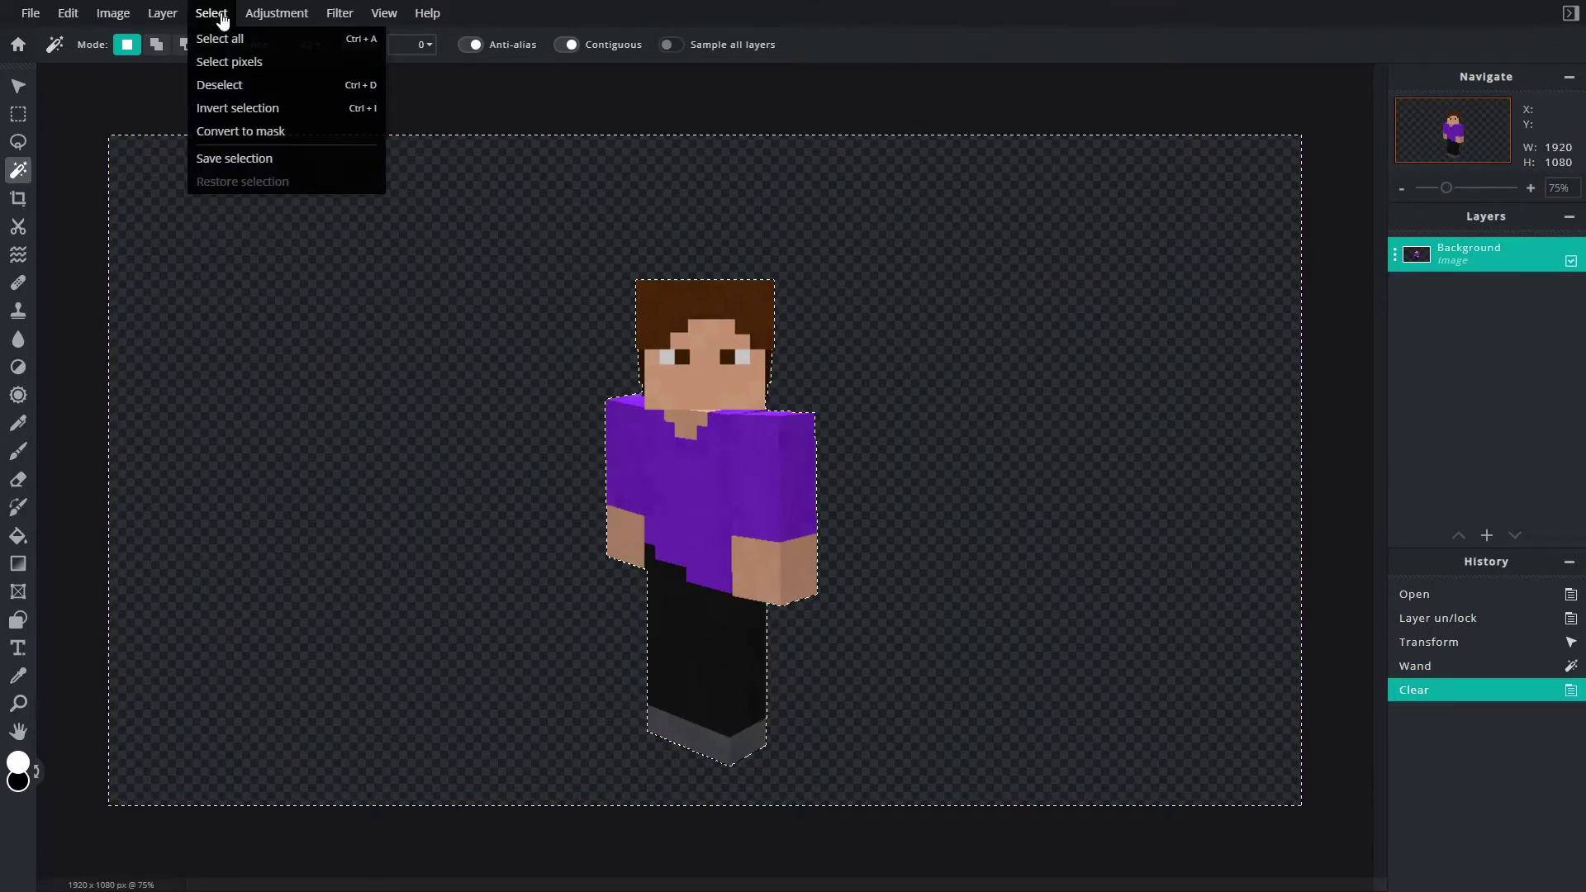
{"action": "left_click", "coordinate": [250, 93]}
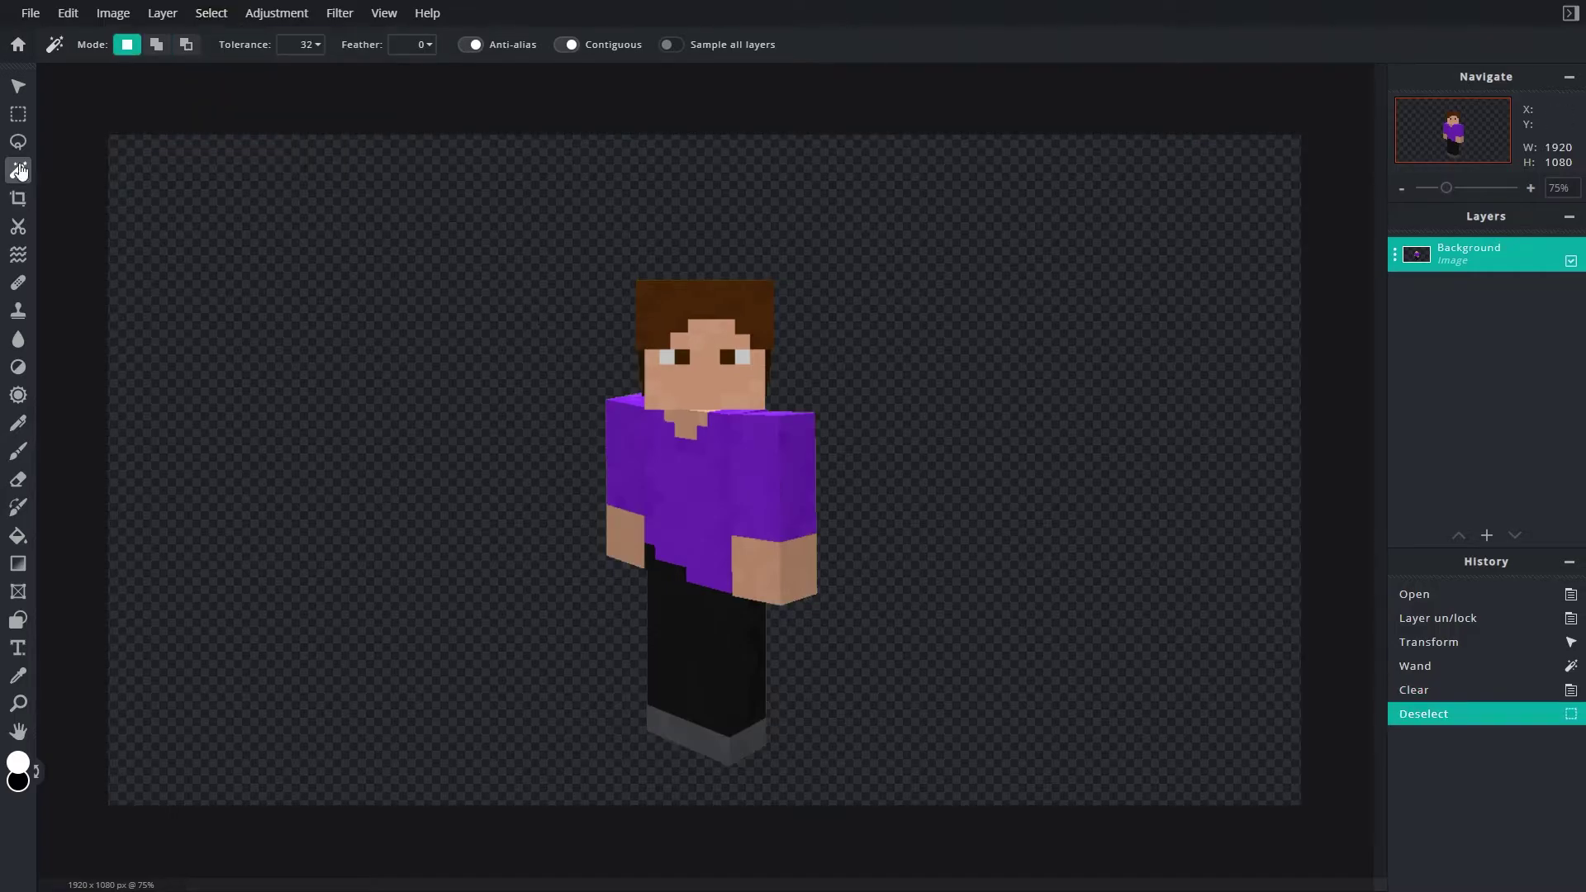
Switch back to the Move tool and zoom the view around the character cutout.
{"action": "left_click", "coordinate": [18, 86]}
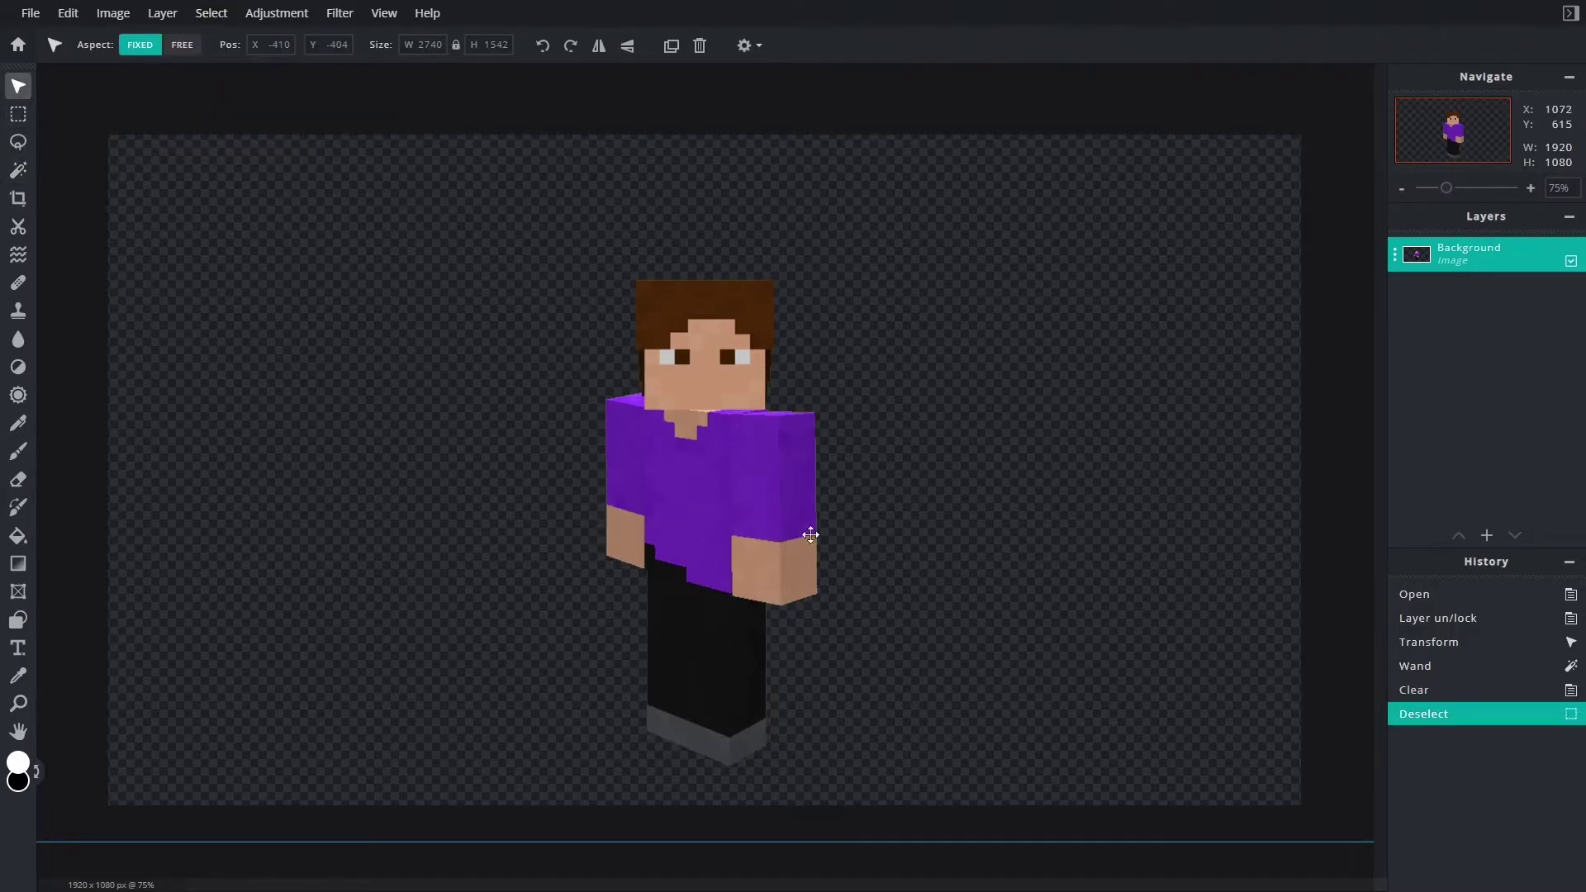
{"action": "scroll", "coordinate": [793, 498], "scroll_direction": "down", "scroll_amount": 3}
{"action": "scroll", "coordinate": [793, 498], "scroll_direction": "down", "scroll_amount": 1}
{"action": "scroll", "coordinate": [793, 498], "scroll_direction": "up", "scroll_amount": 5}
{"action": "scroll", "coordinate": [809, 511], "scroll_direction": "down", "scroll_amount": 1}
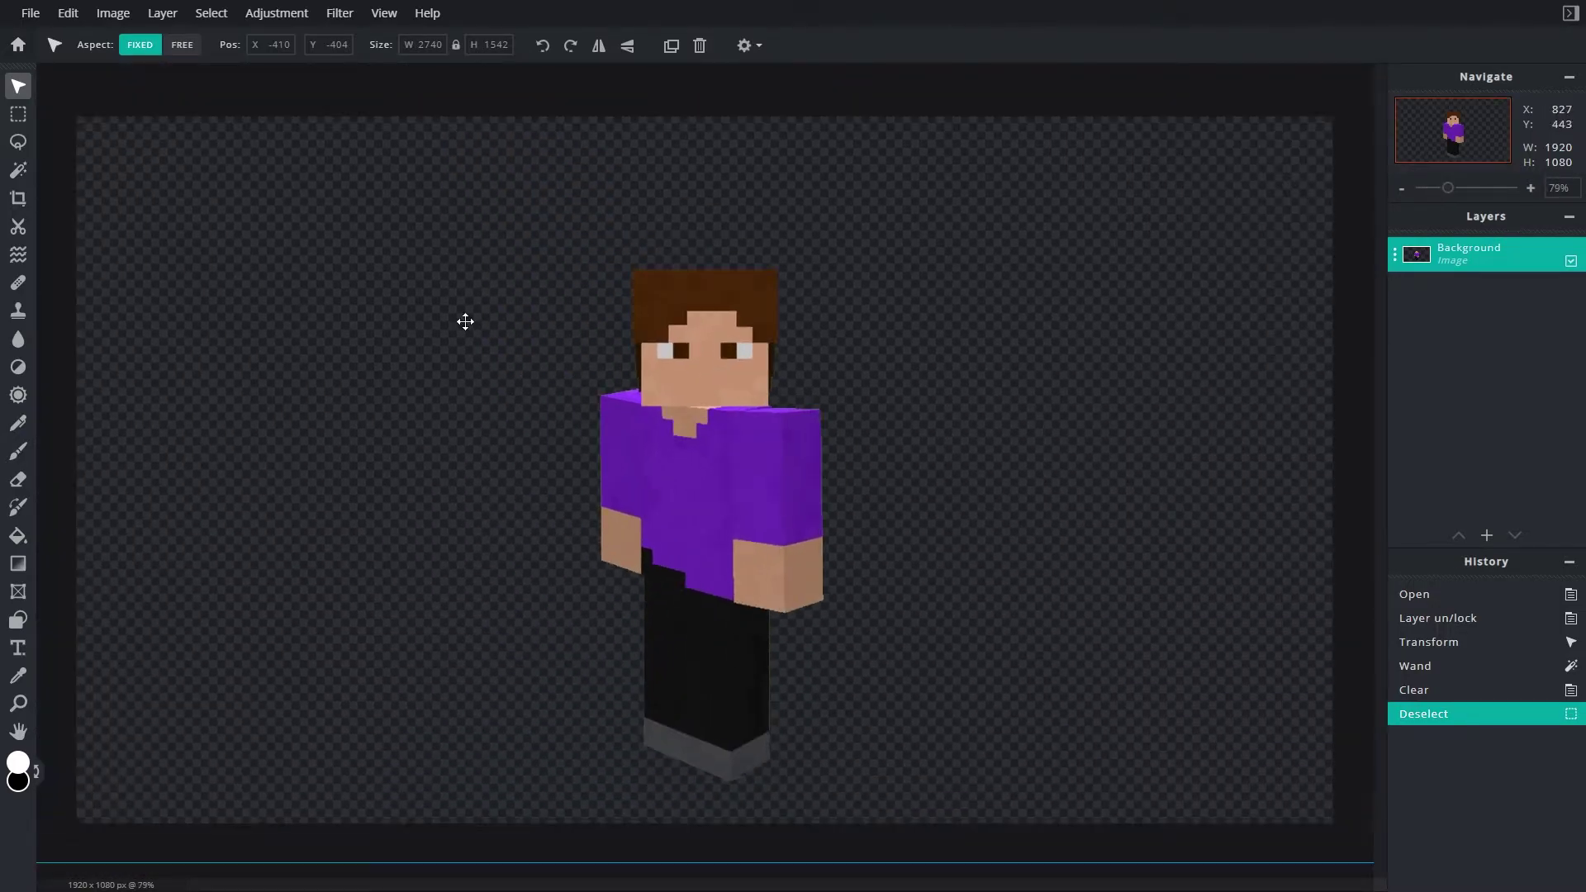
Apply a white Outer glow filter with 0% feather and 5px size around the character.
{"action": "left_click", "coordinate": [278, 14]}
{"action": "mouse_move", "coordinate": [340, 13]}
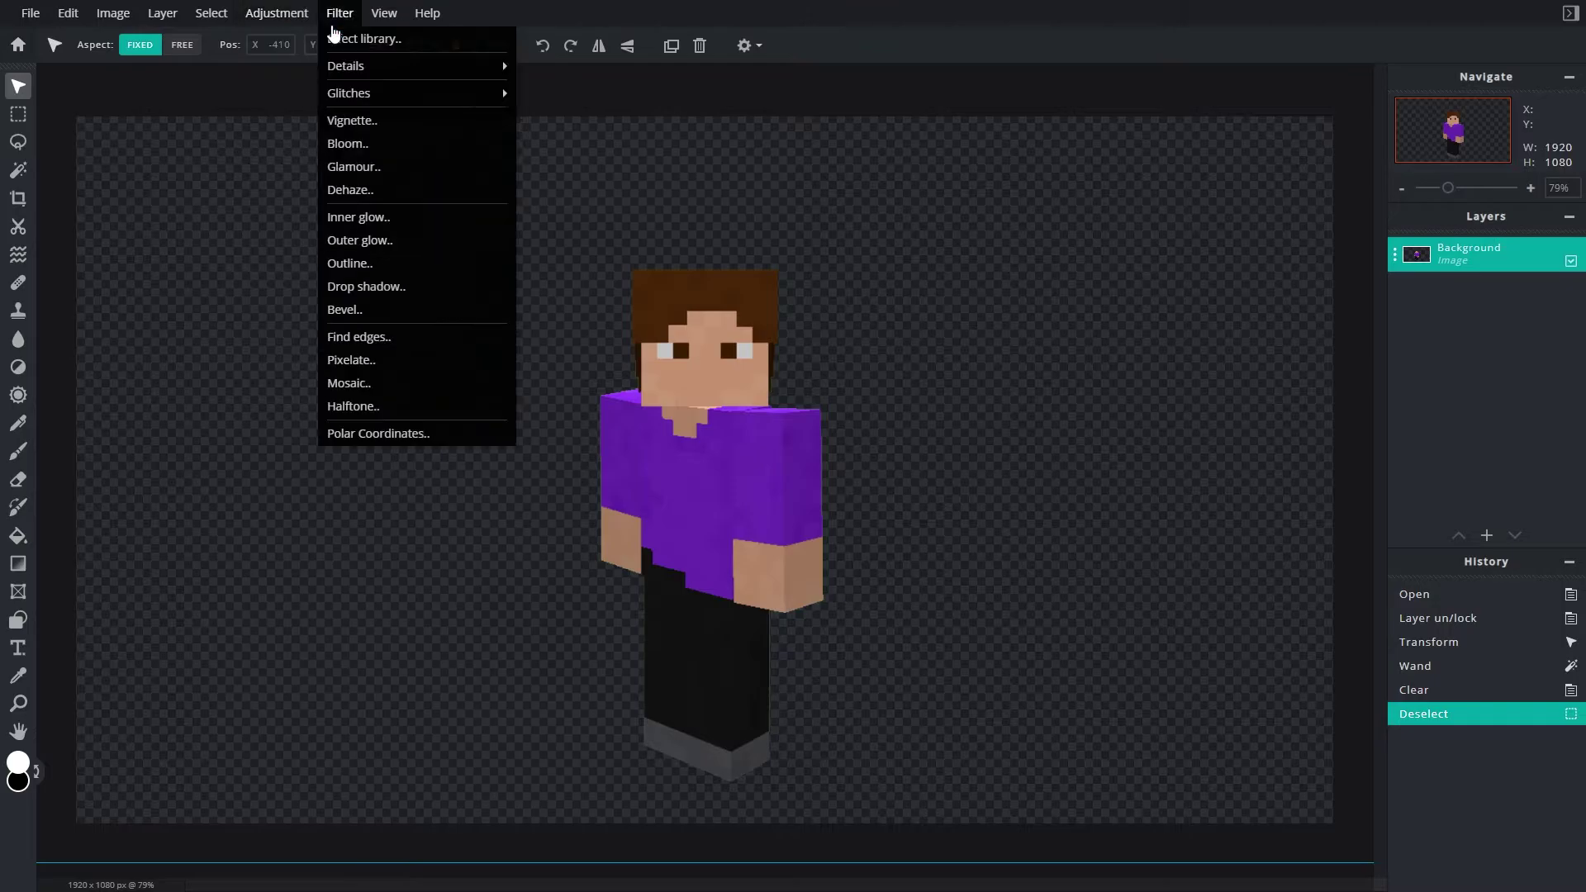
{"action": "left_click", "coordinate": [364, 240]}
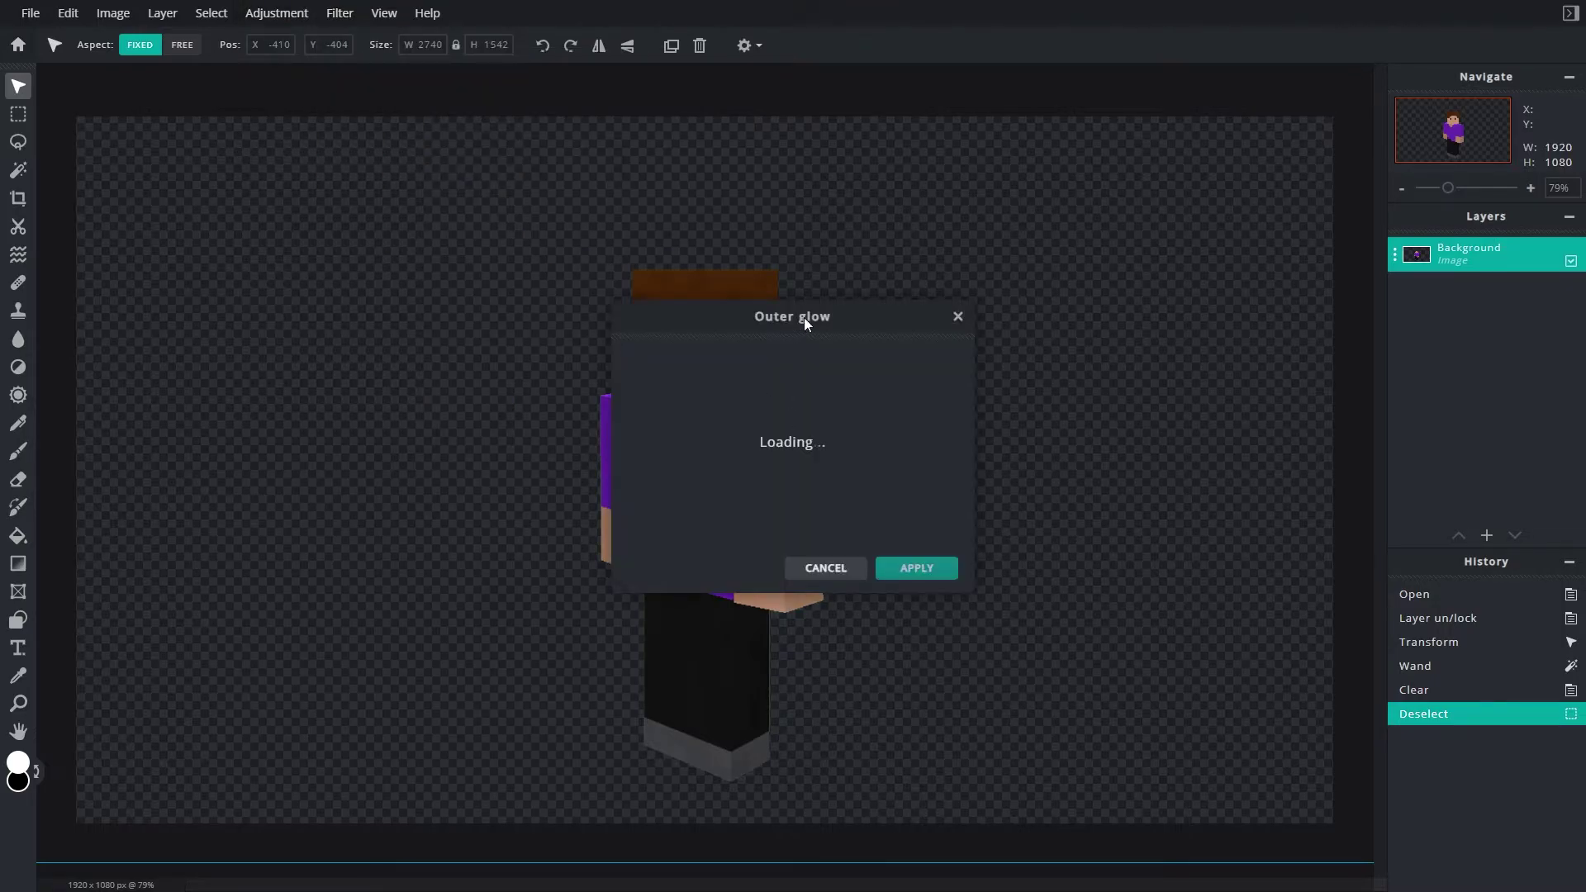
{"action": "left_click_drag", "start_coordinate": [700, 306], "coordinate": [1003, 334]}
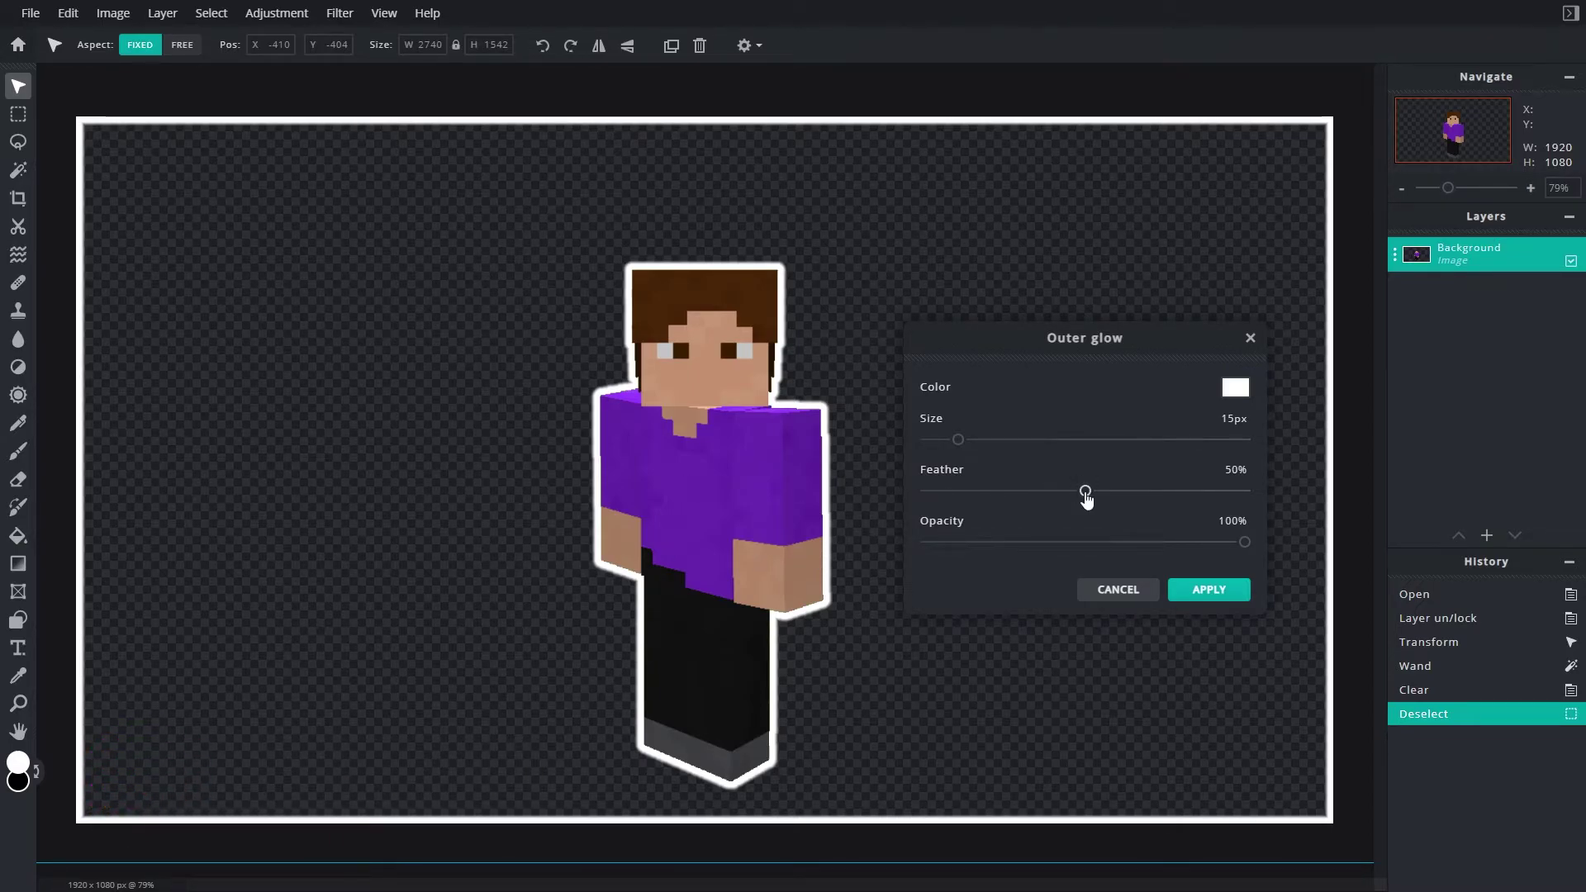
{"action": "left_click_drag", "start_coordinate": [1087, 497], "coordinate": [931, 496]}
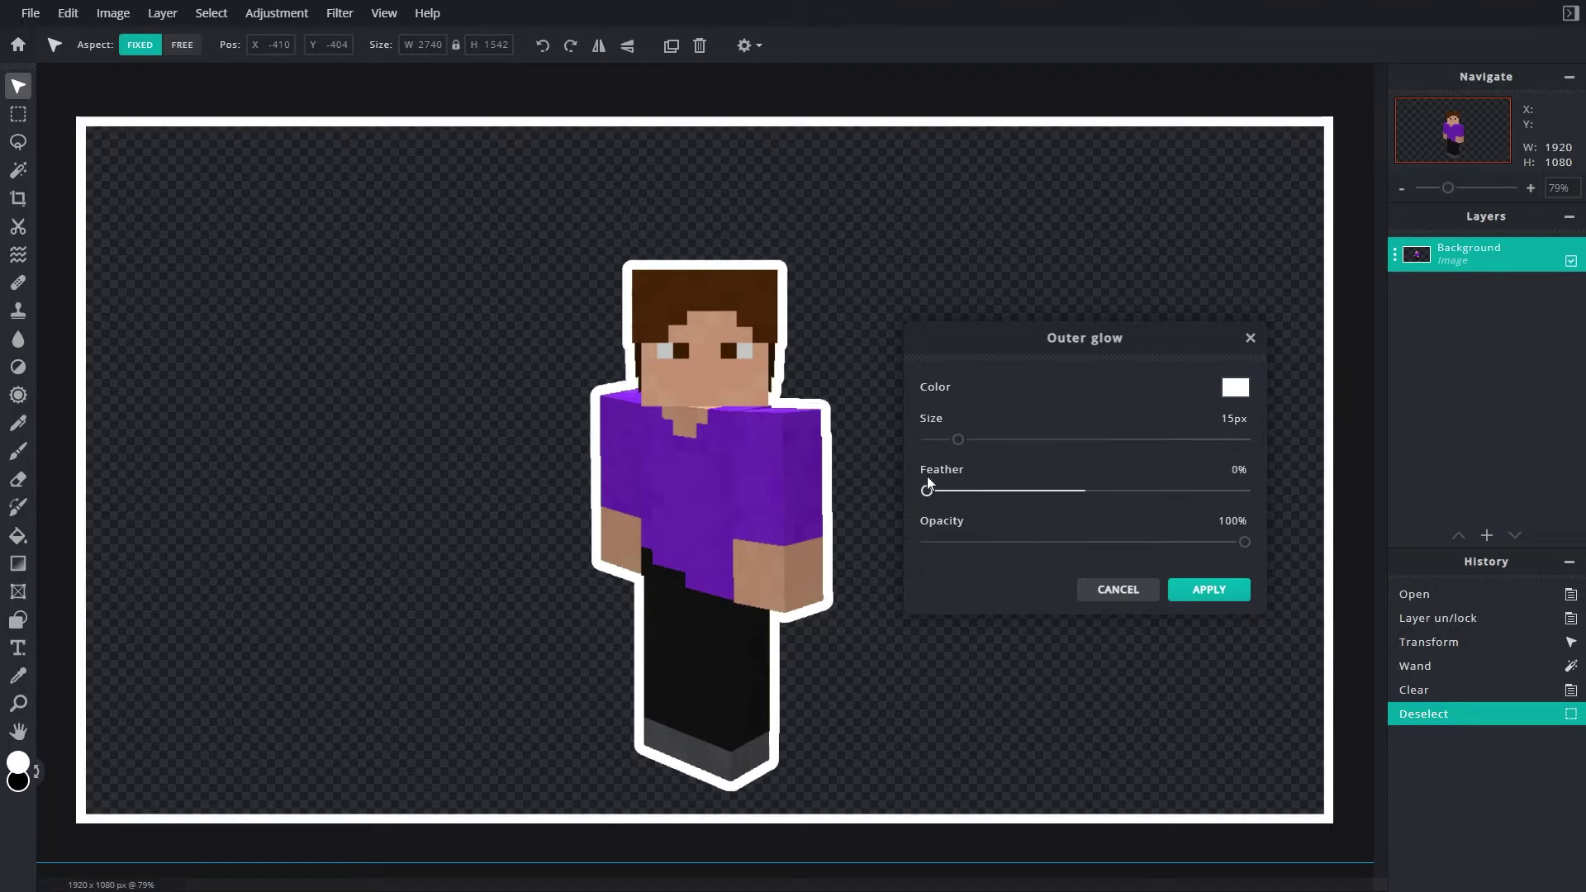
{"action": "left_click_drag", "start_coordinate": [957, 444], "coordinate": [940, 446]}
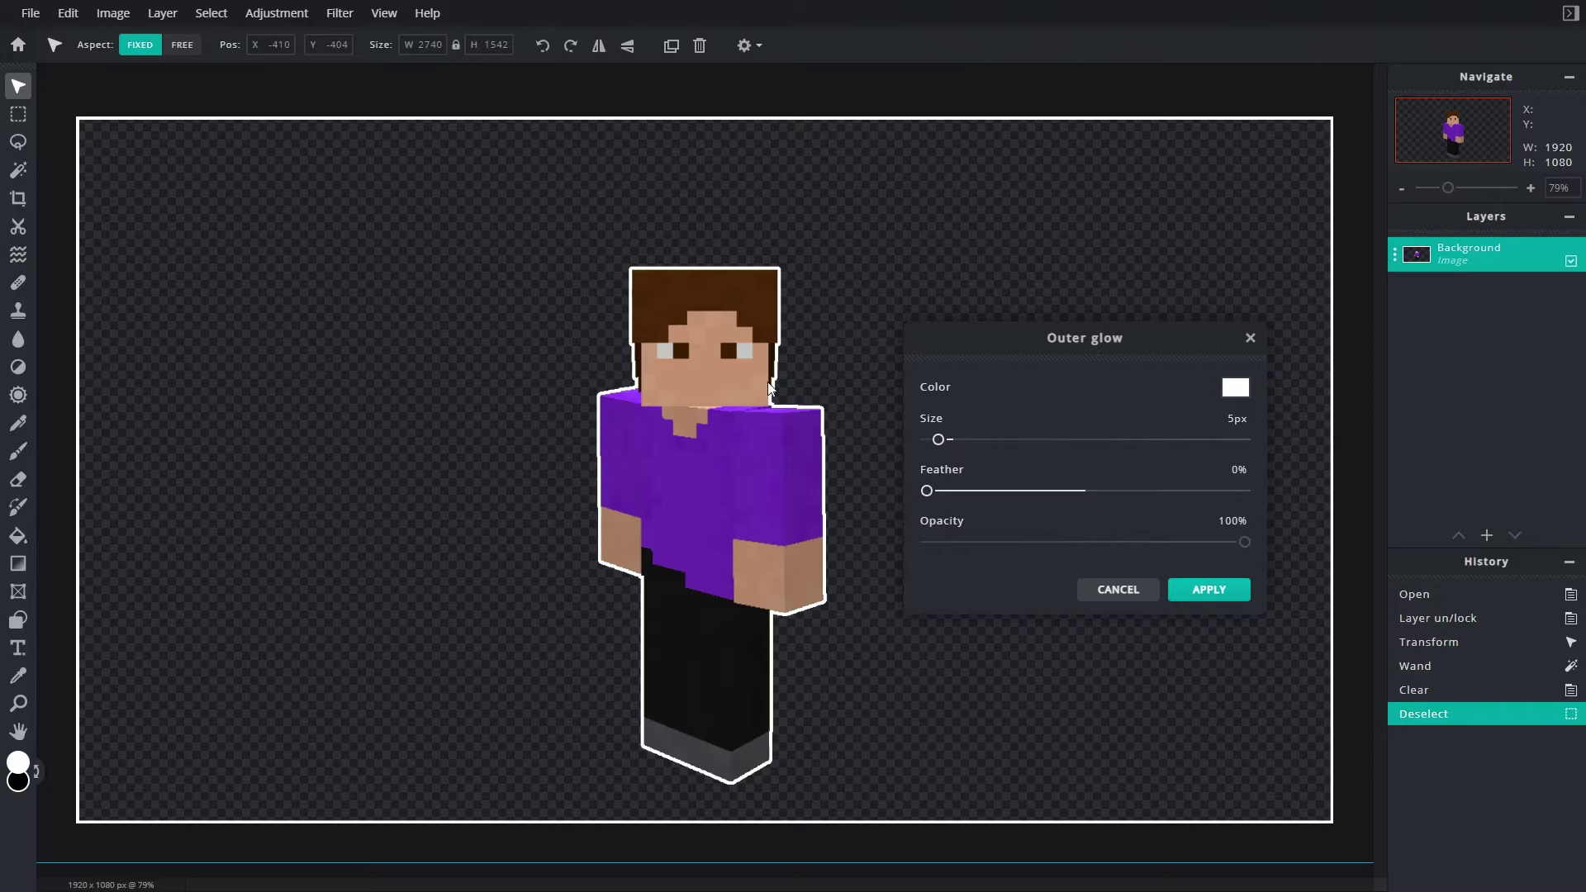
{"action": "left_click", "coordinate": [1202, 589]}
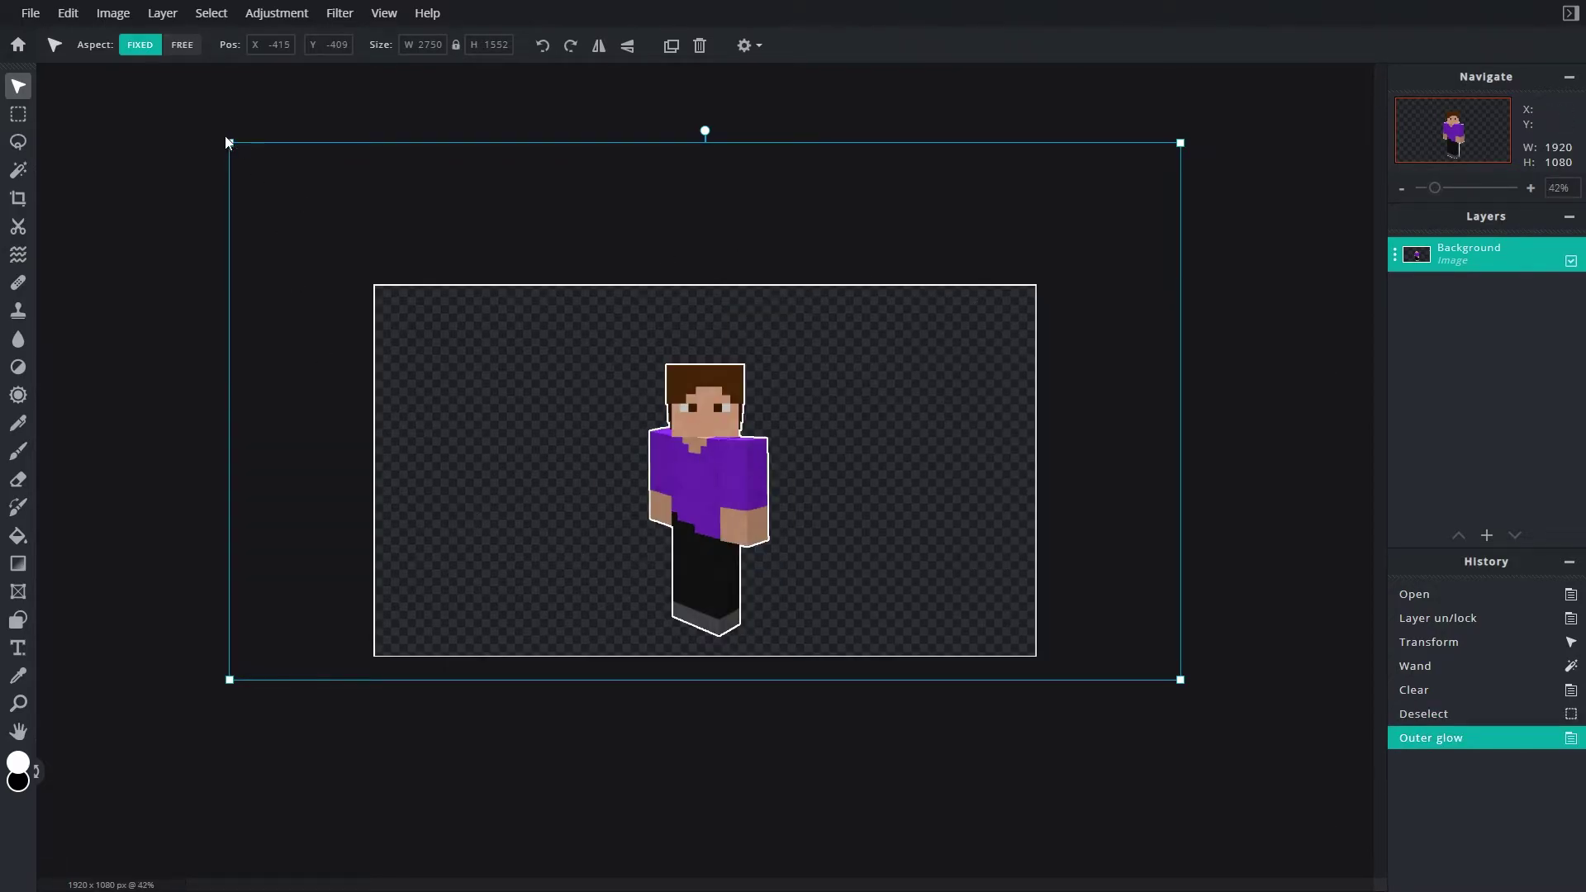
Slightly enlarge the outlined cutout and reposition it on the canvas.
{"action": "left_click_drag", "start_coordinate": [229, 142], "coordinate": [201, 132]}
{"action": "left_click_drag", "start_coordinate": [637, 361], "coordinate": [649, 368]}
{"action": "left_click", "coordinate": [826, 798]}
{"action": "scroll", "coordinate": [818, 784], "scroll_direction": "up", "scroll_amount": 3}
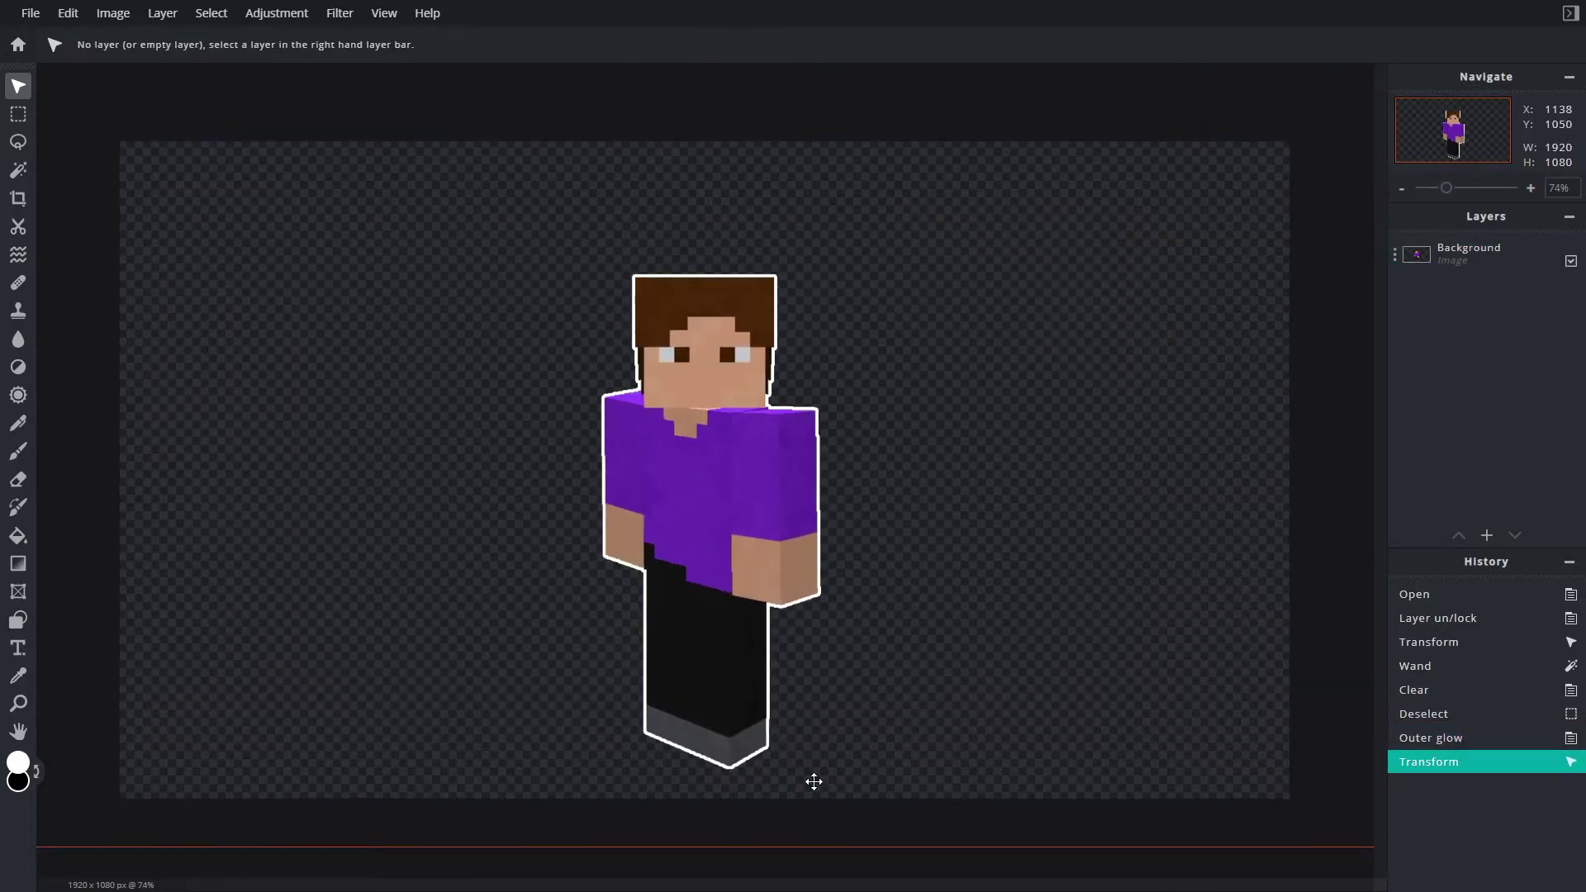
{"action": "scroll", "coordinate": [429, 478], "scroll_direction": "down", "scroll_amount": 3}
{"action": "scroll", "coordinate": [673, 609], "scroll_direction": "up", "scroll_amount": 4}
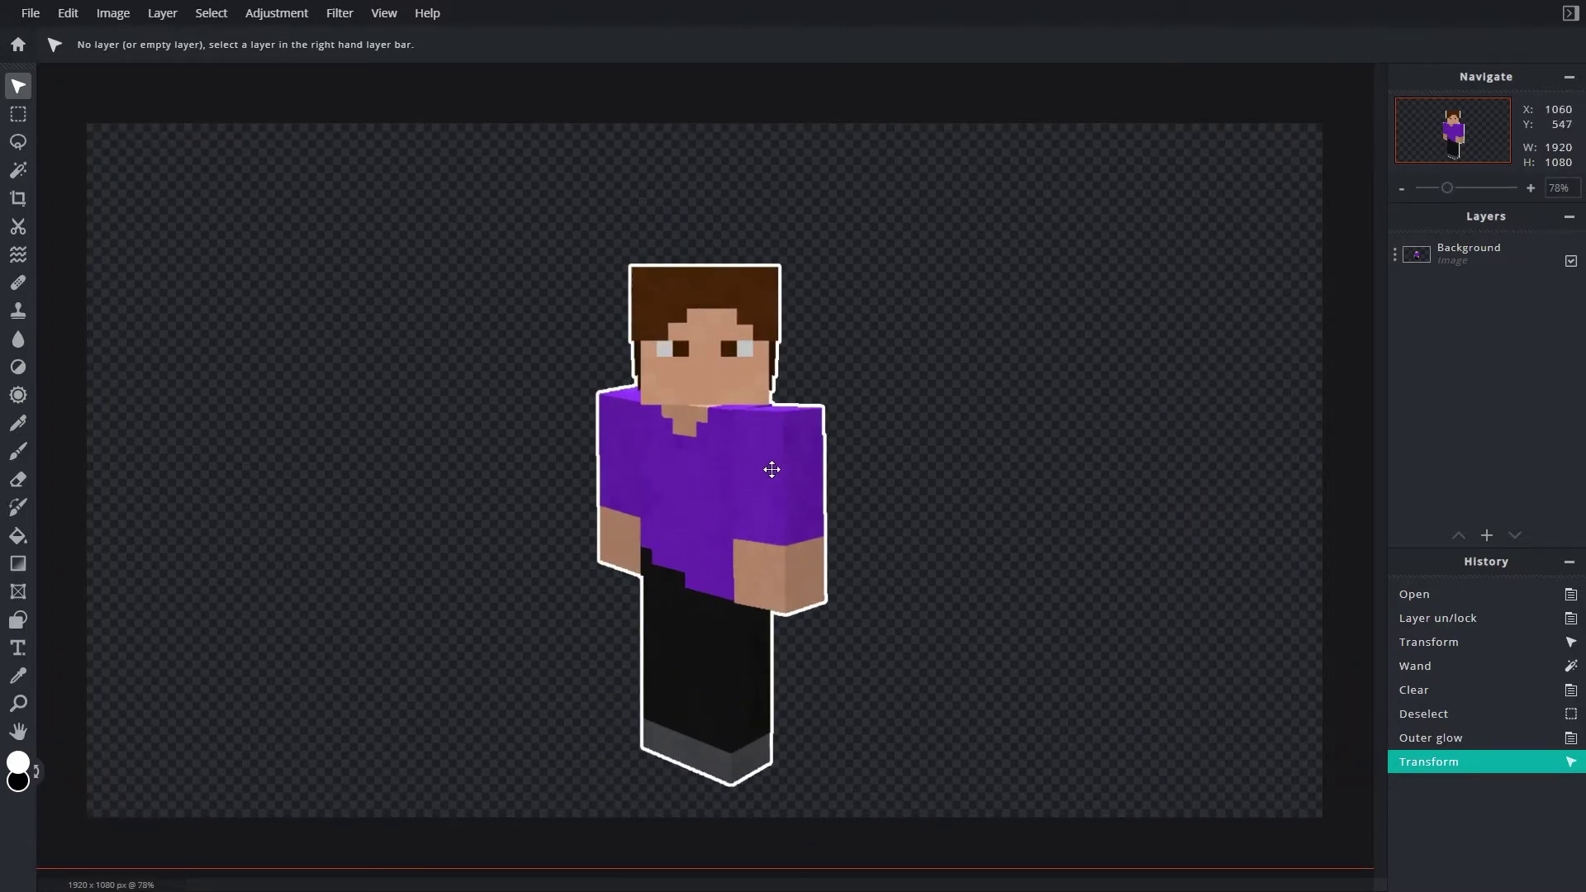
Save the cutout as a PNG named 'Transparent Ender'.
{"action": "left_click", "coordinate": [29, 12]}
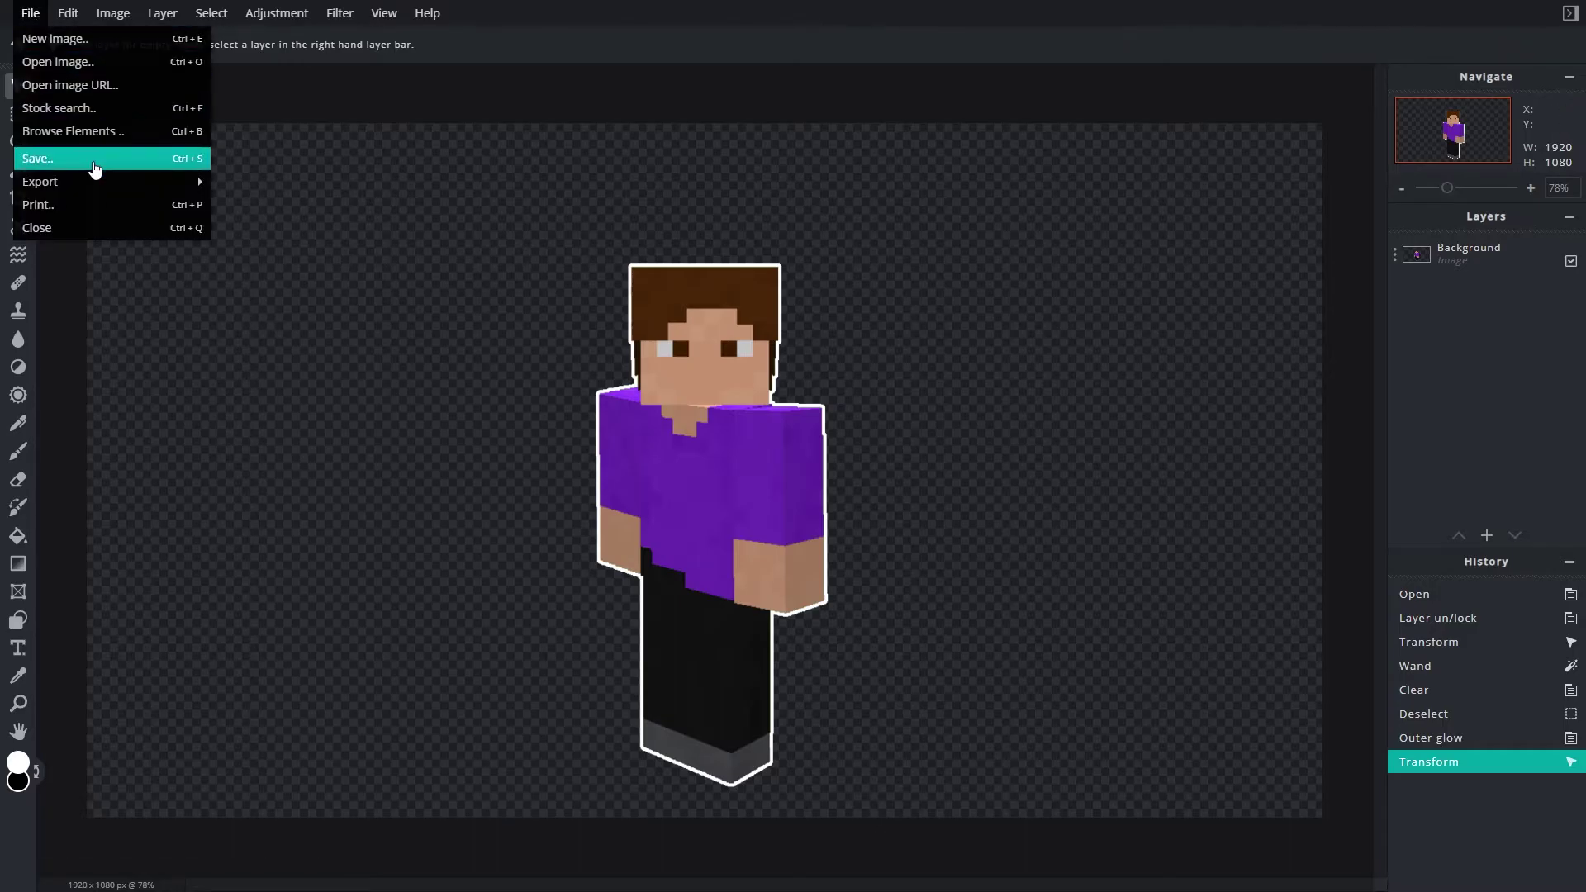
{"action": "left_click", "coordinate": [95, 168]}
{"action": "type", "text": "Transparent Ender"}
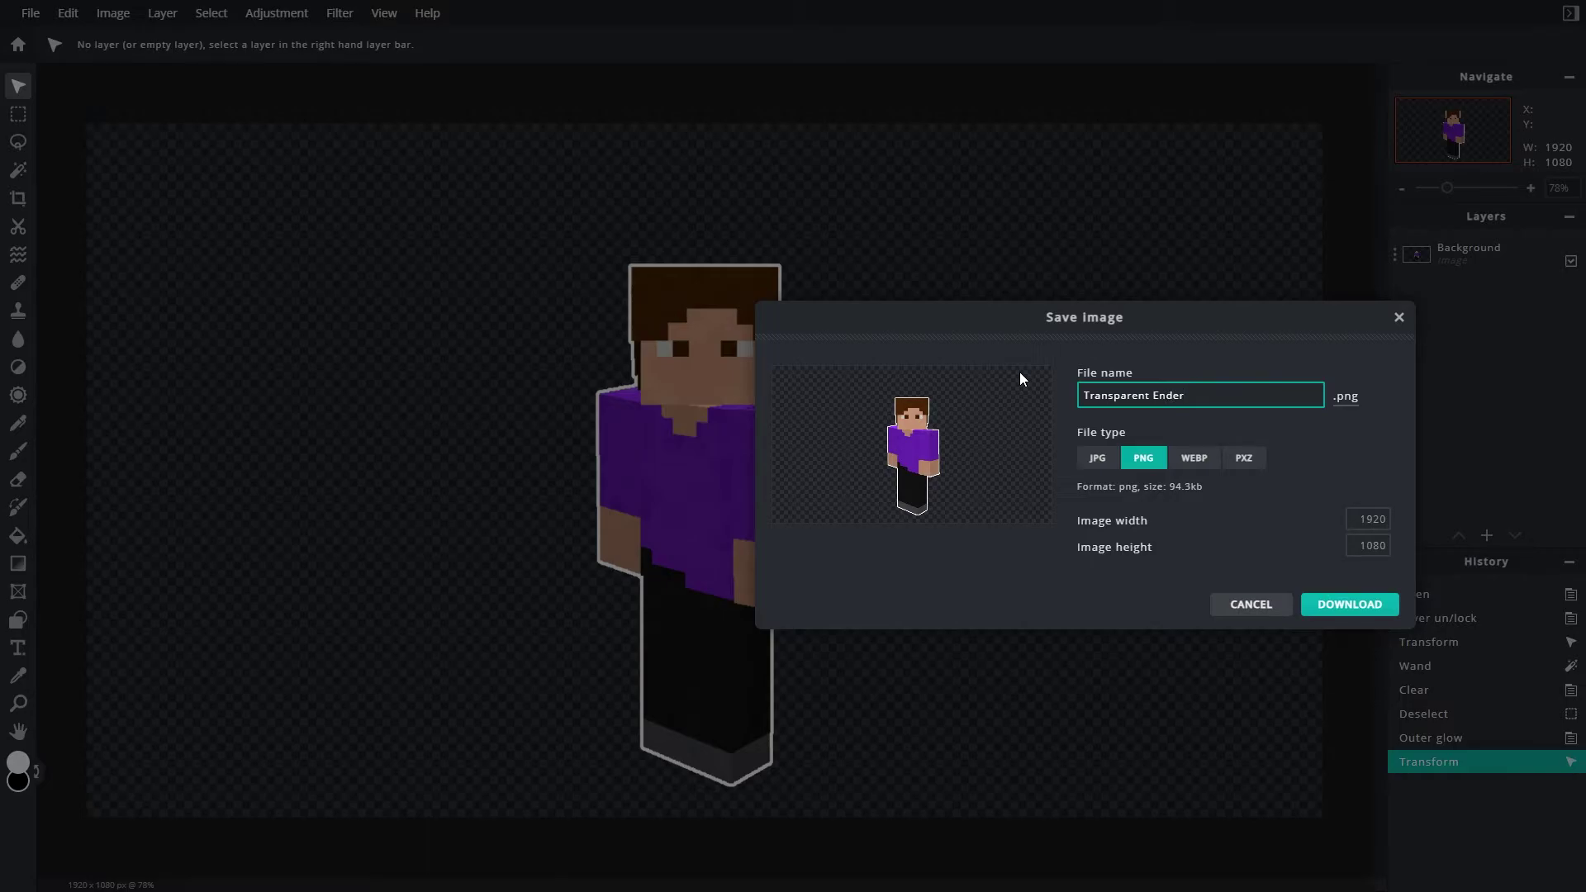
{"action": "left_click", "coordinate": [1350, 603]}
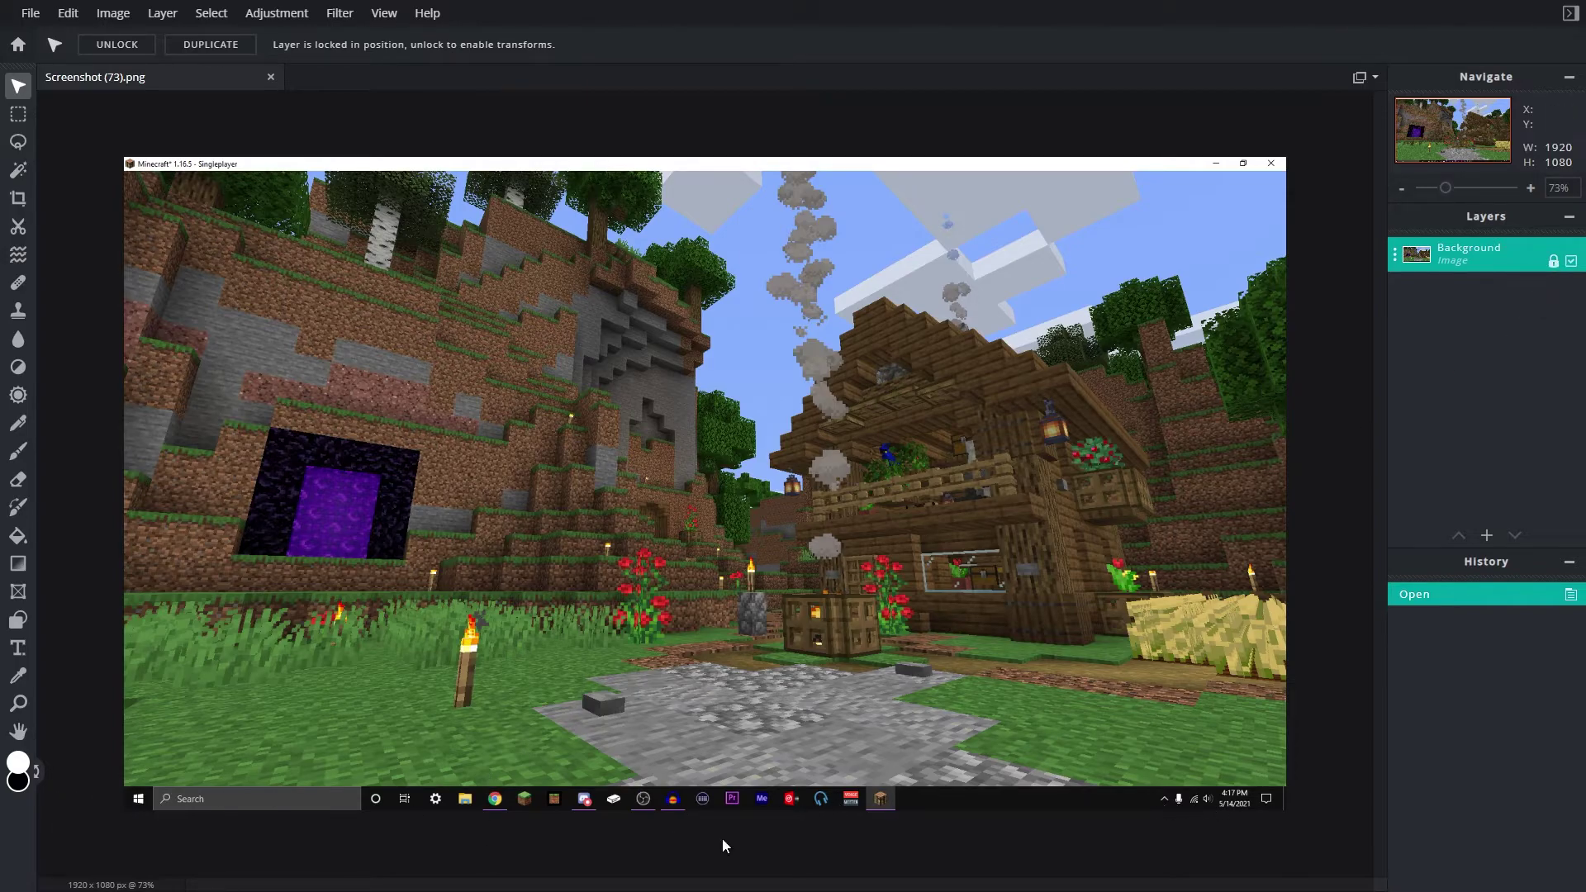
Unlock the Screenshot (73) layer, scale it up and shift it to crop out the frame and taskbar.
{"action": "left_click", "coordinate": [1554, 261]}
{"action": "left_click_drag", "start_coordinate": [1154, 232], "coordinate": [1247, 179]}
{"action": "left_click_drag", "start_coordinate": [1054, 303], "coordinate": [939, 348]}
{"action": "left_click", "coordinate": [1285, 443]}
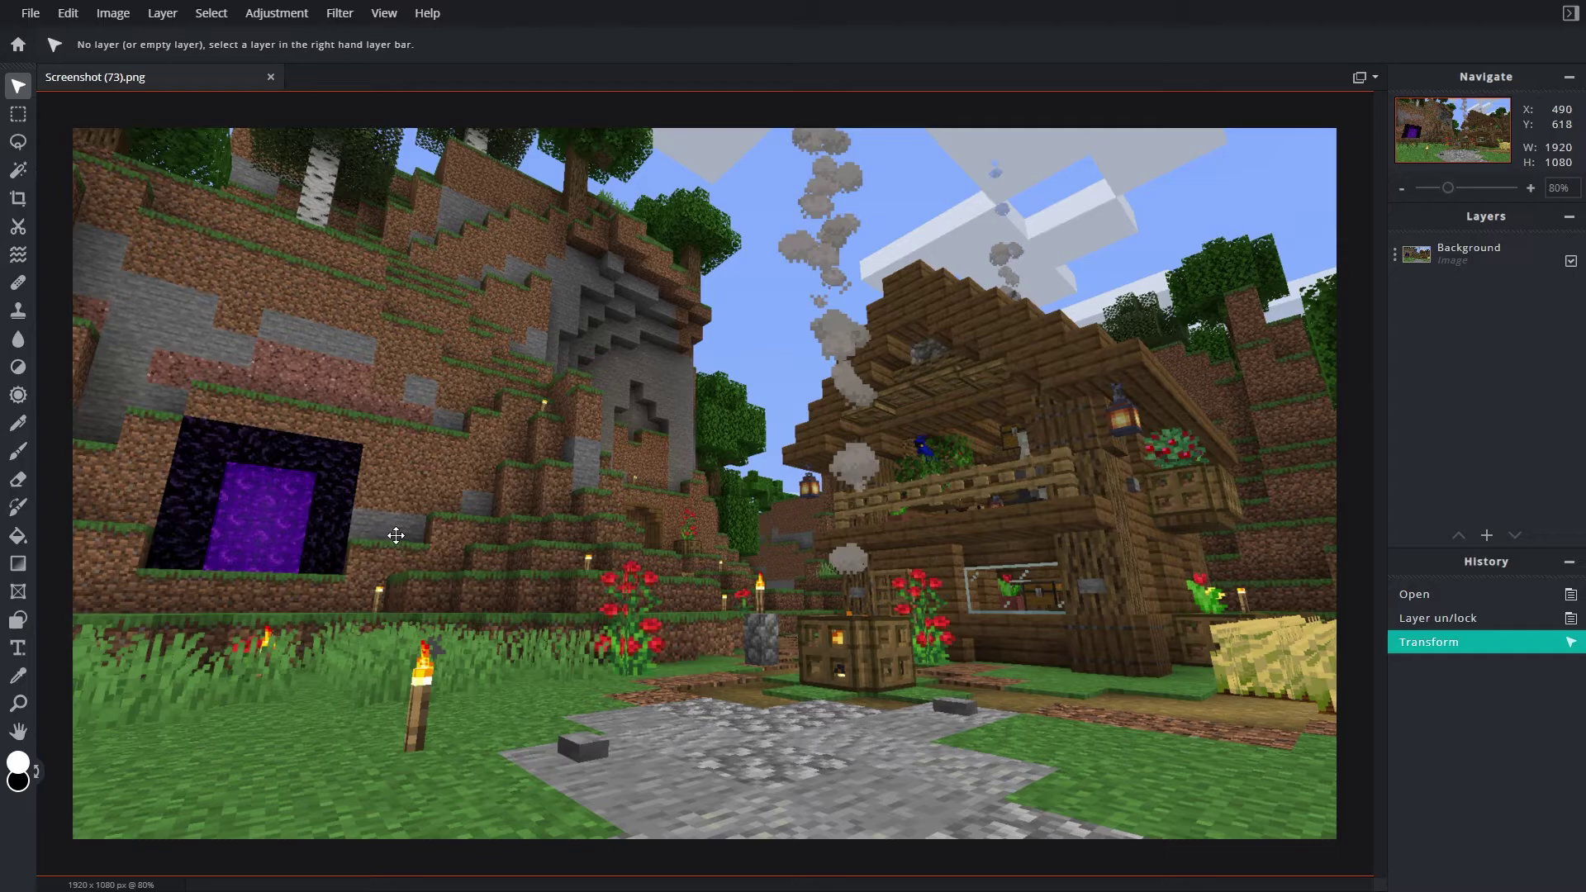
Add 'Thumbnail Badge' from the Video Creation folder as a new layer over the landscape.
{"action": "left_click", "coordinate": [163, 13]}
{"action": "left_click", "coordinate": [205, 85]}
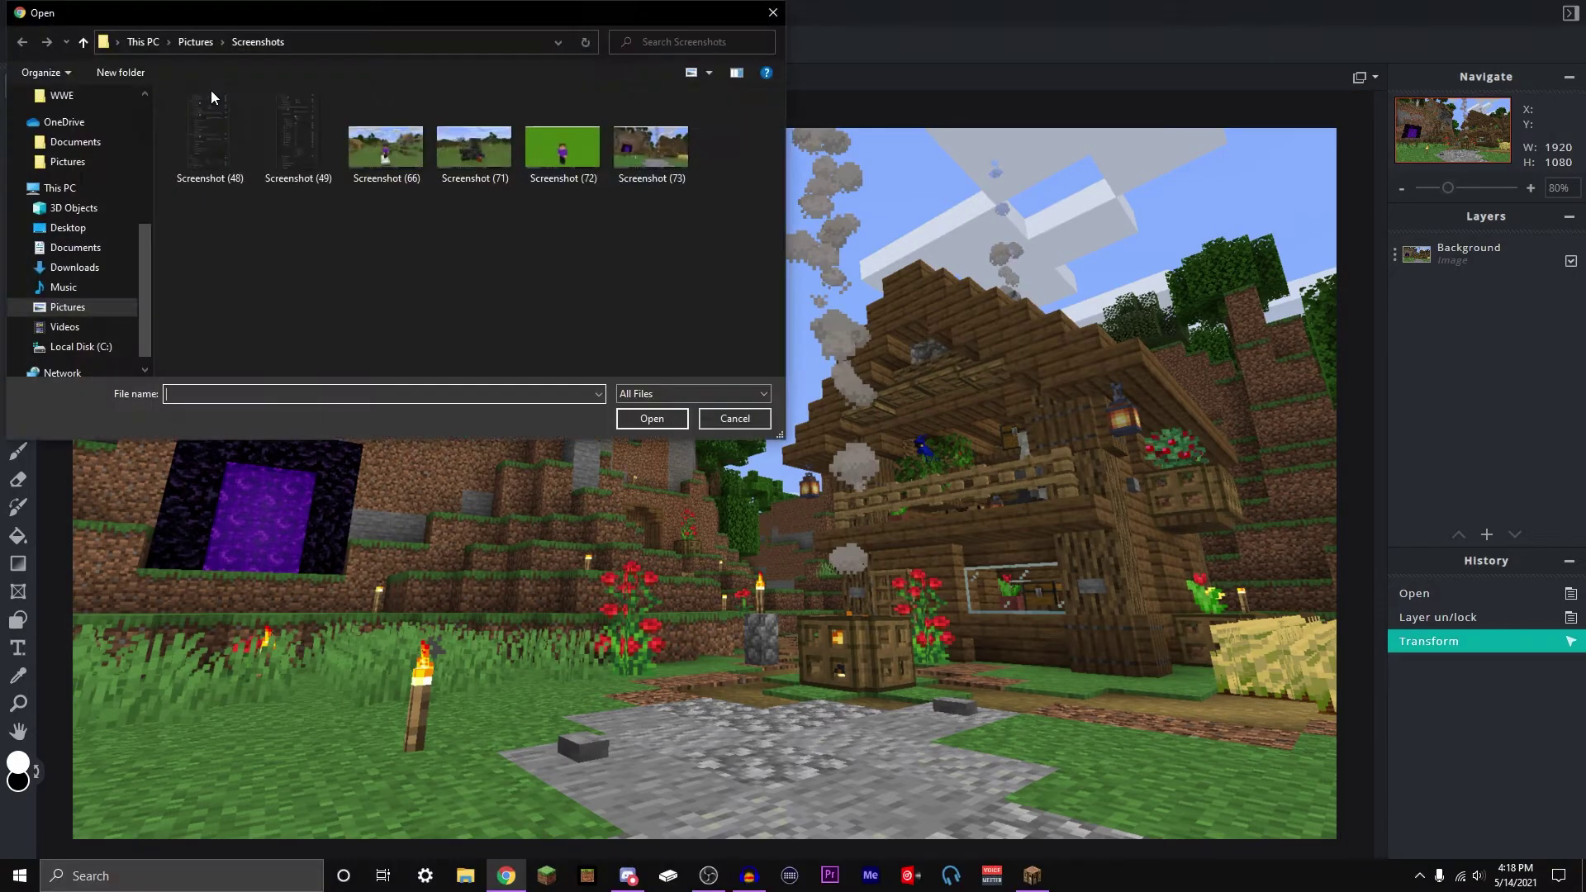
{"action": "scroll", "coordinate": [56, 254], "scroll_direction": "up", "scroll_amount": 2}
{"action": "left_click", "coordinate": [82, 174]}
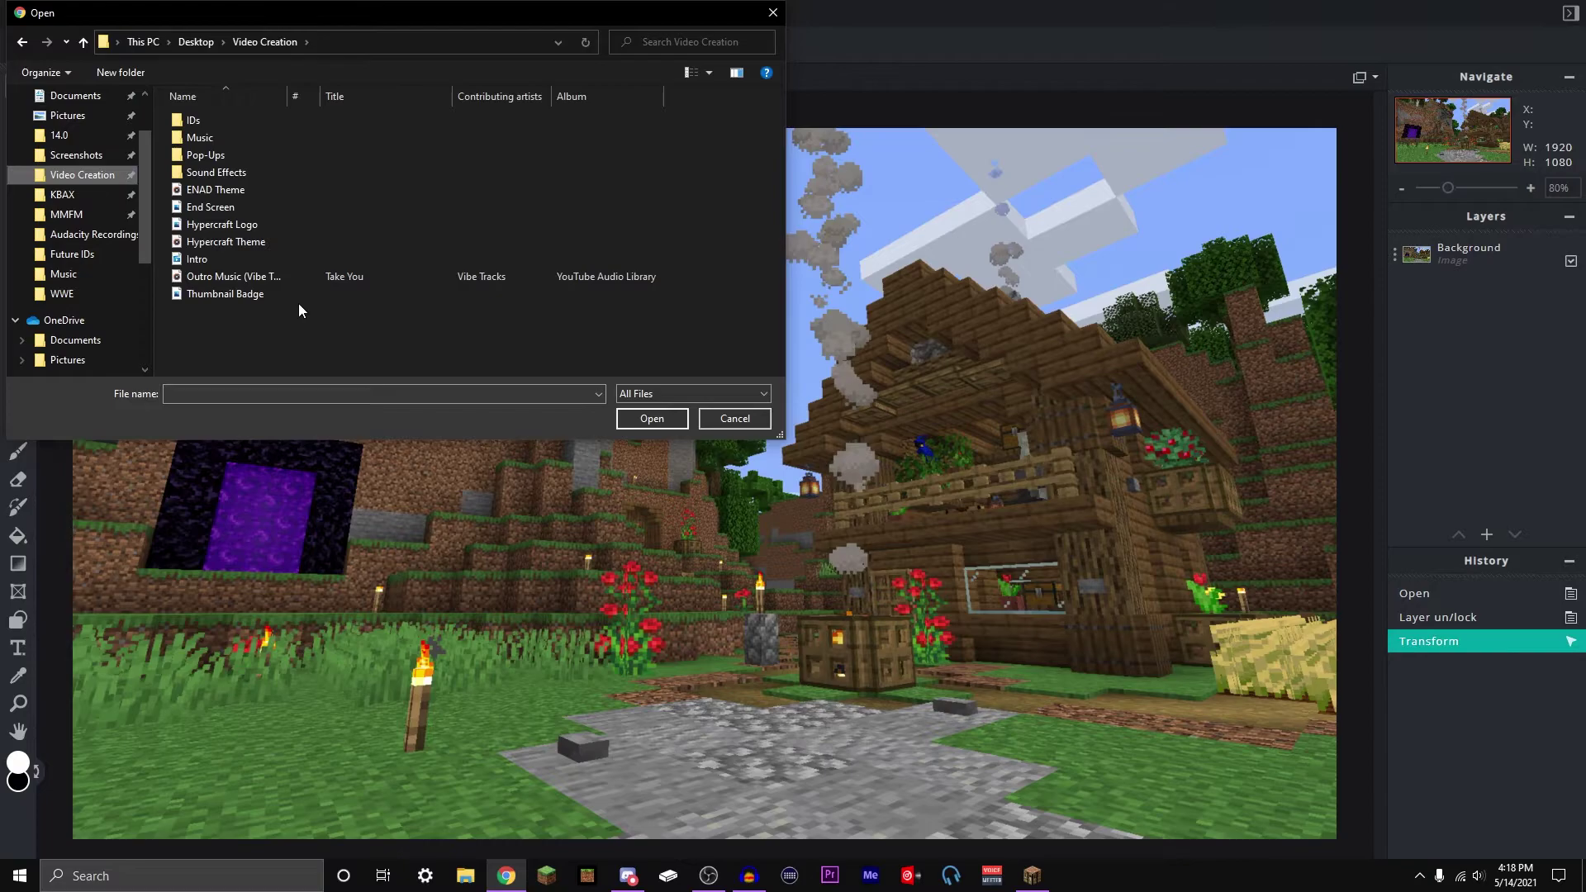
{"action": "double_click", "coordinate": [219, 295]}
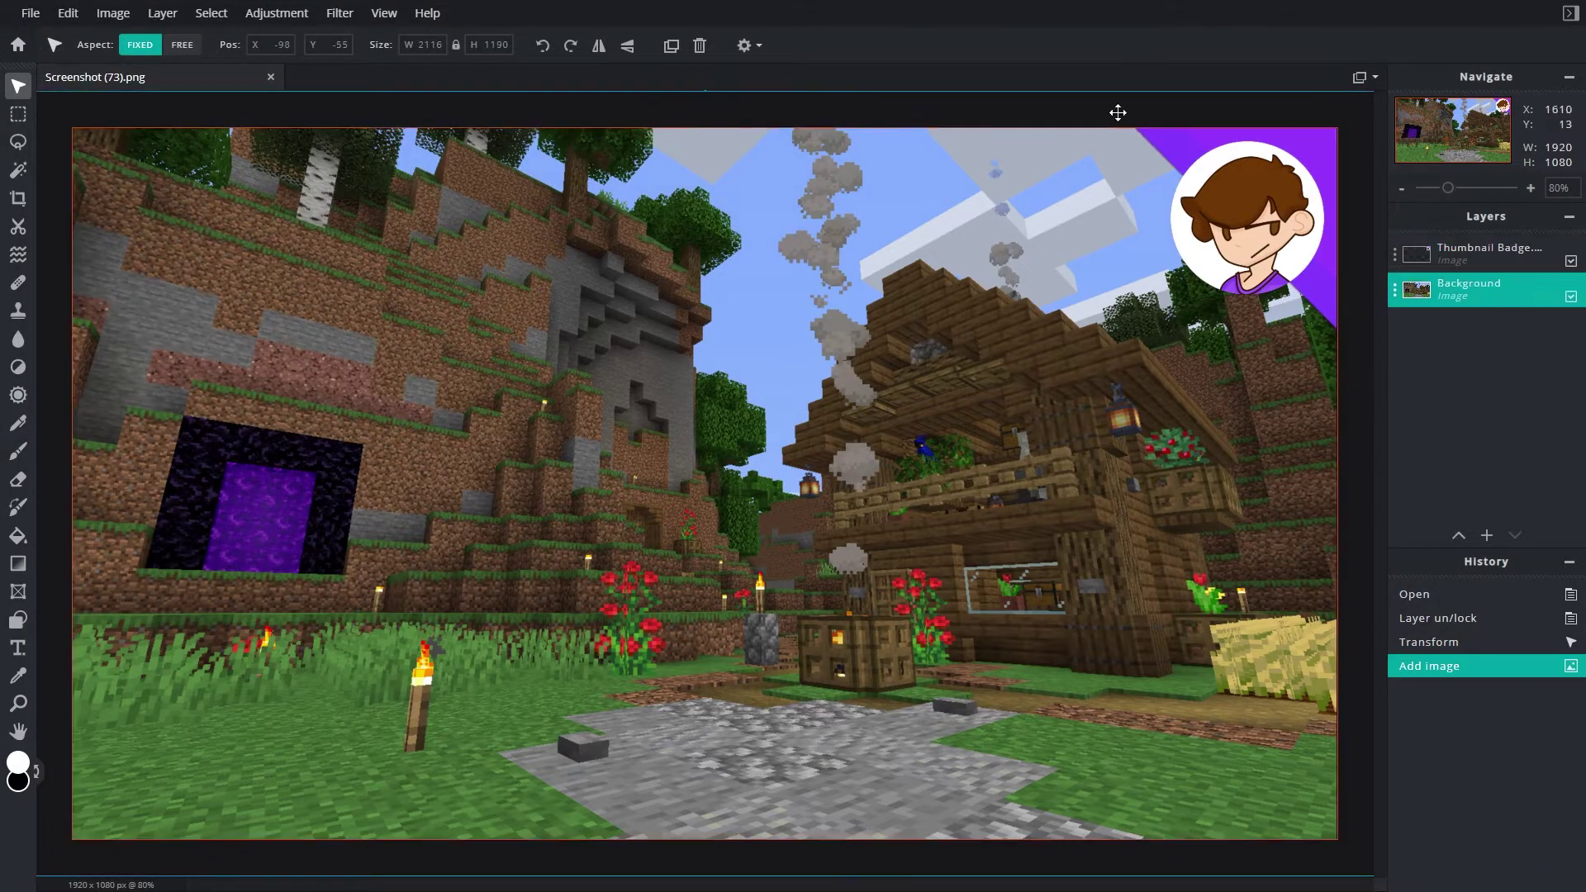
{"action": "scroll", "coordinate": [237, 240], "scroll_direction": "down", "scroll_amount": 1}
{"action": "left_click", "coordinate": [159, 127]}
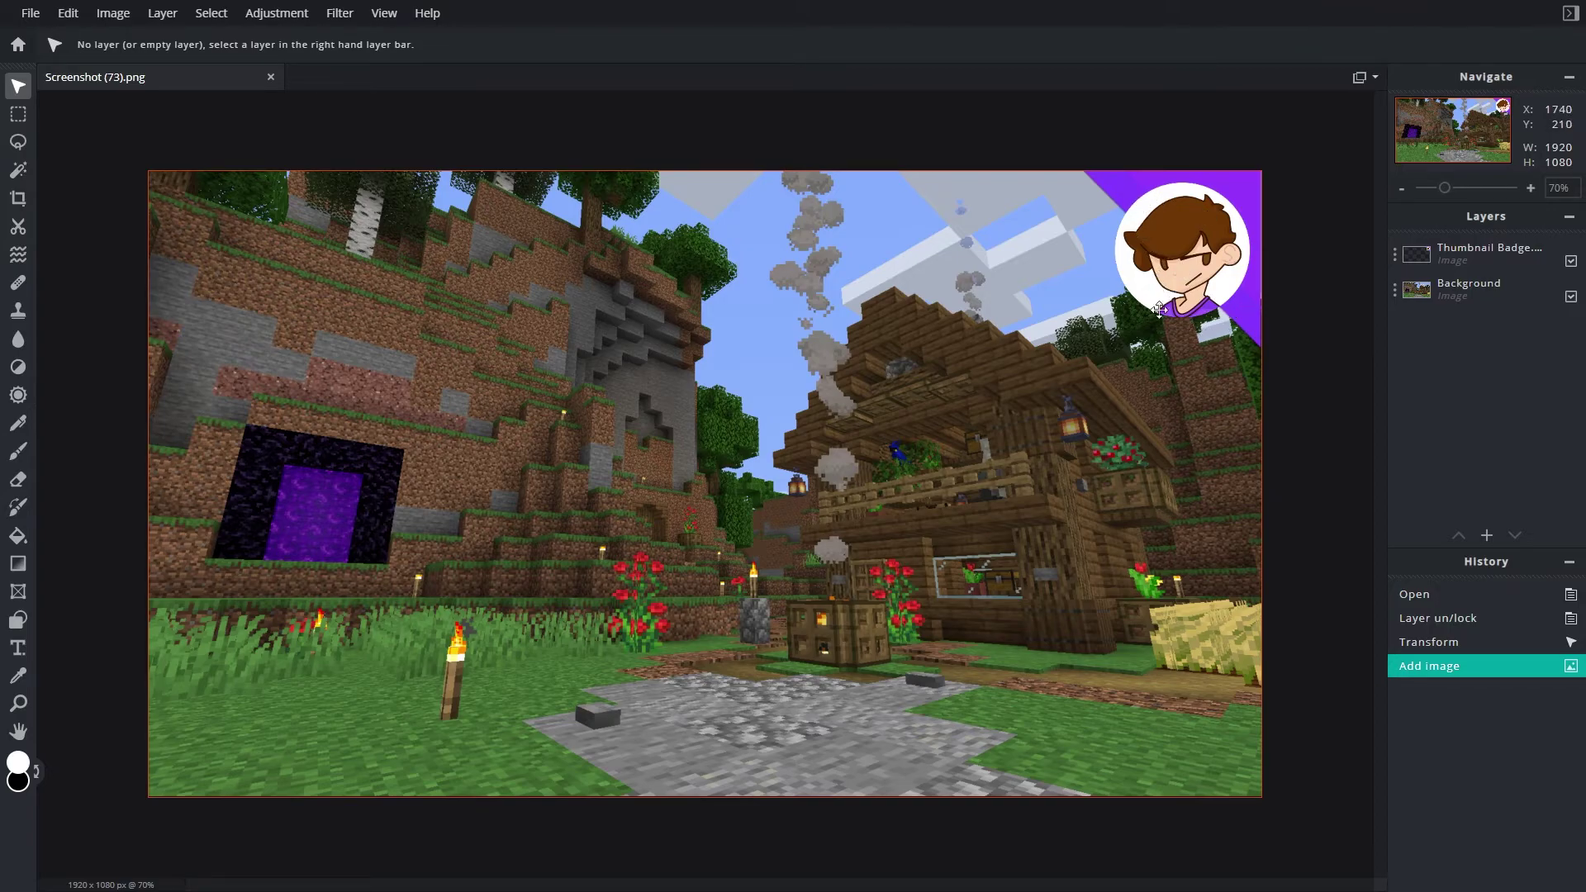
{"action": "scroll", "coordinate": [1271, 262], "scroll_direction": "up", "scroll_amount": 1}
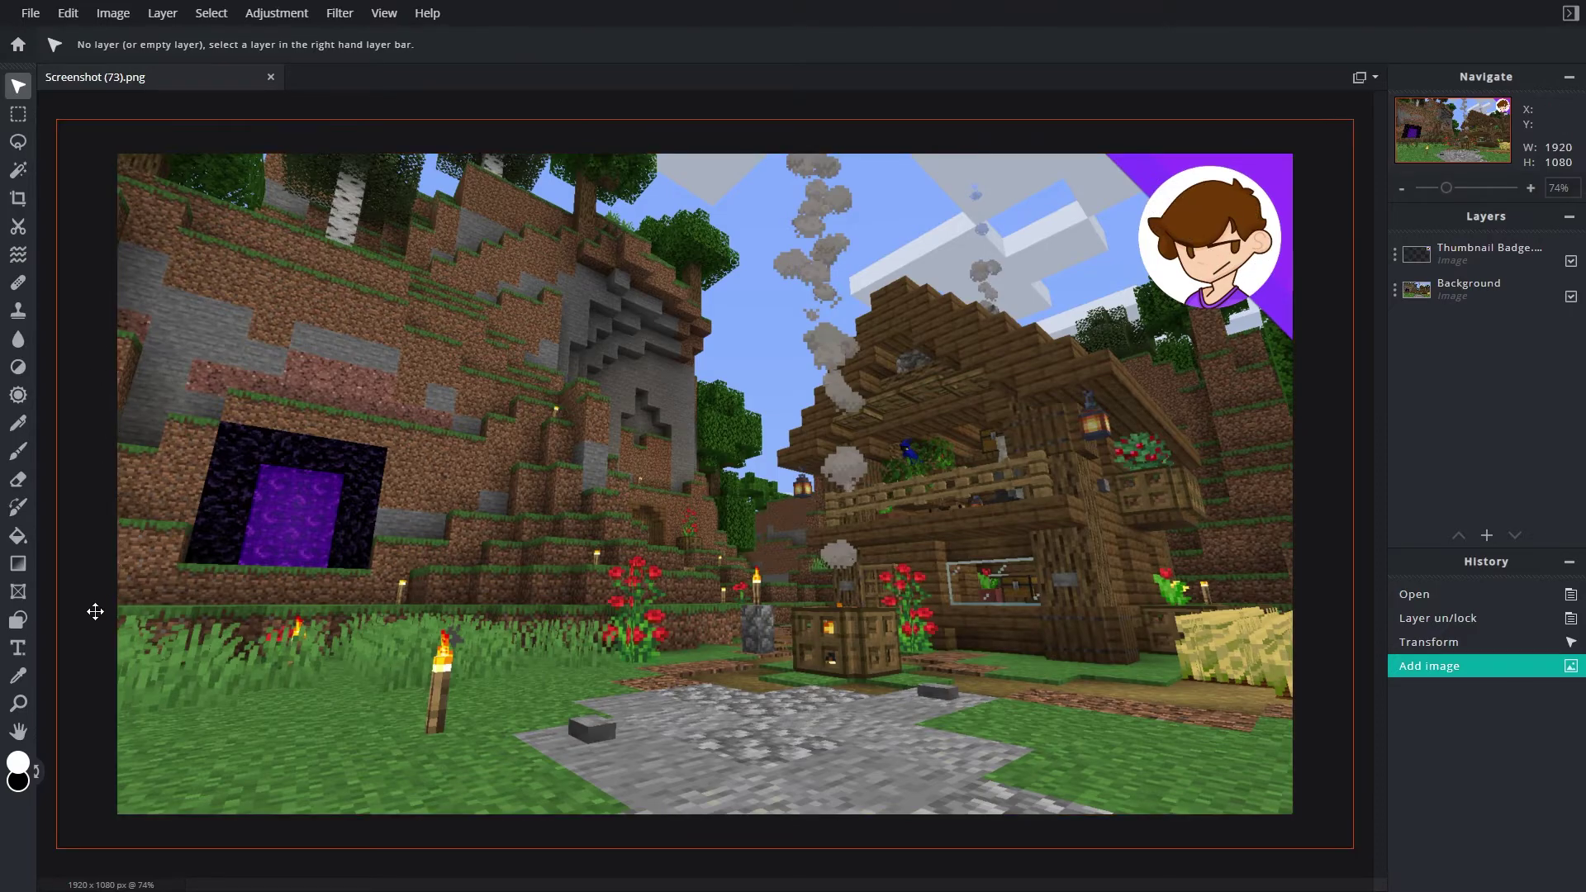
Add a text layer reading 'ENDERCRAFT RETURNS!' and drag it toward the upper left.
{"action": "left_click", "coordinate": [18, 648]}
{"action": "left_click", "coordinate": [621, 476]}
{"action": "left_click", "coordinate": [863, 524]}
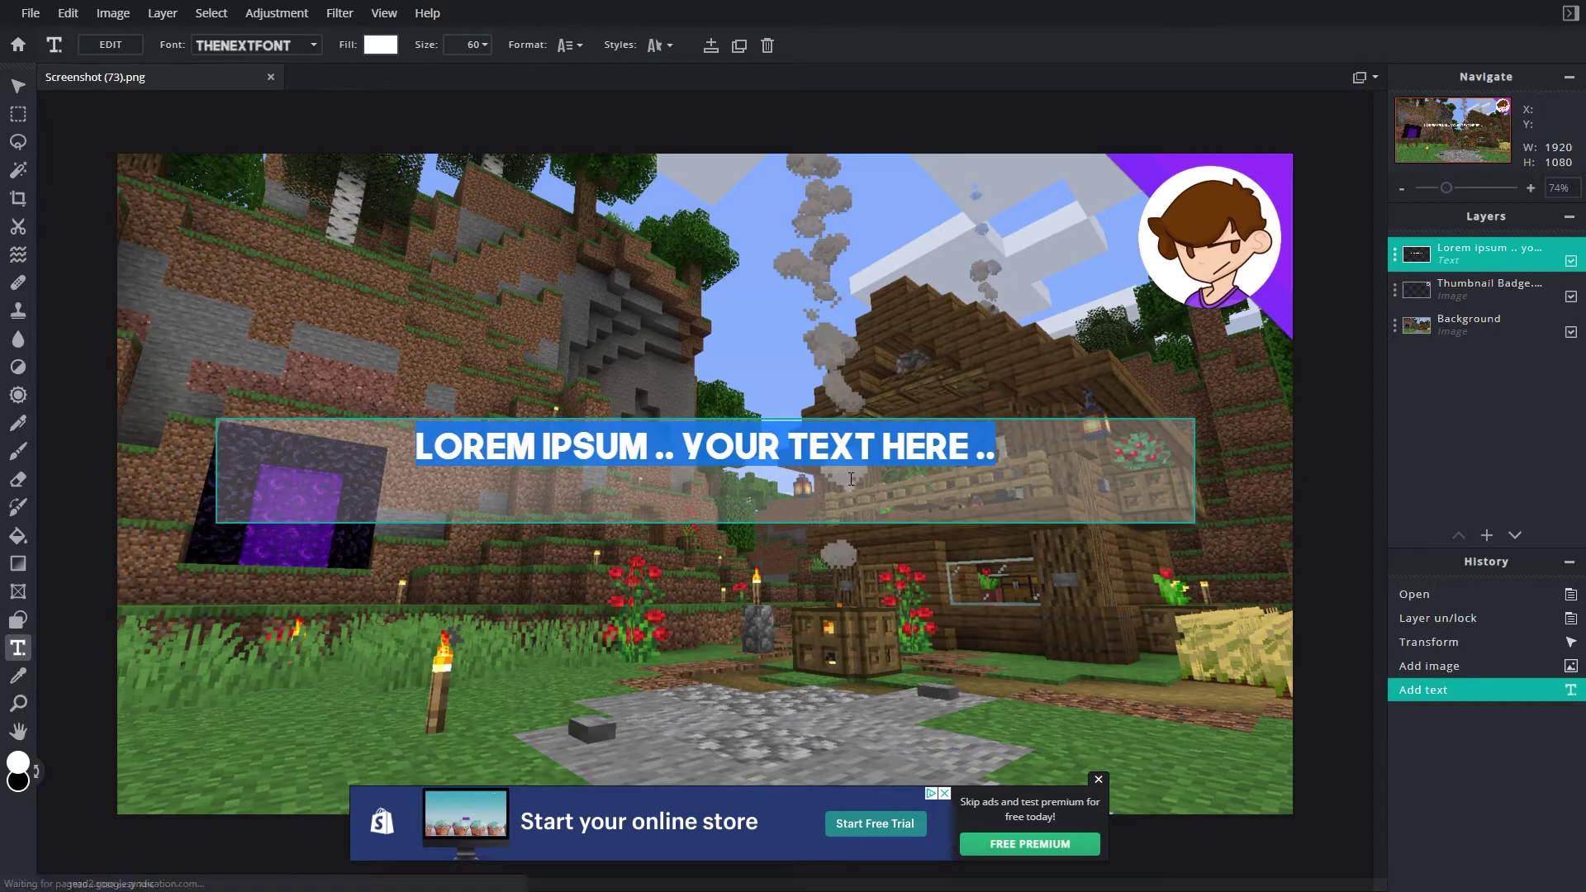
{"action": "type", "text": "ENDER"}
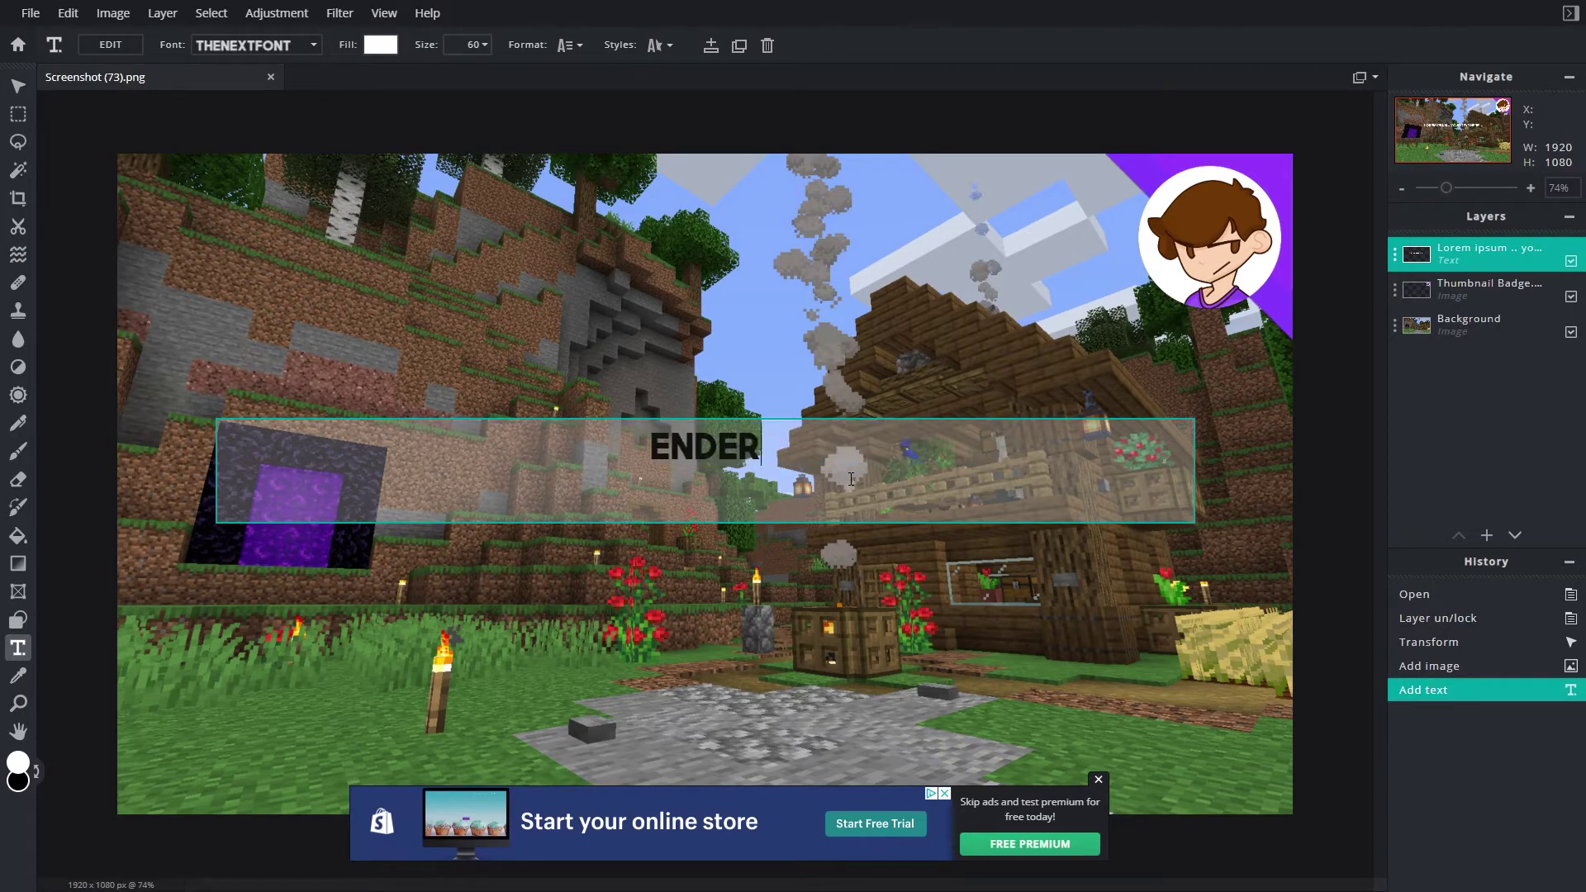
{"action": "type", "text": "CRAFT RETURNS!"}
{"action": "left_click_drag", "start_coordinate": [602, 444], "coordinate": [604, 251]}
Set the title's font to GAME ON and its fill colour to bright yellow.
{"action": "left_click", "coordinate": [315, 46]}
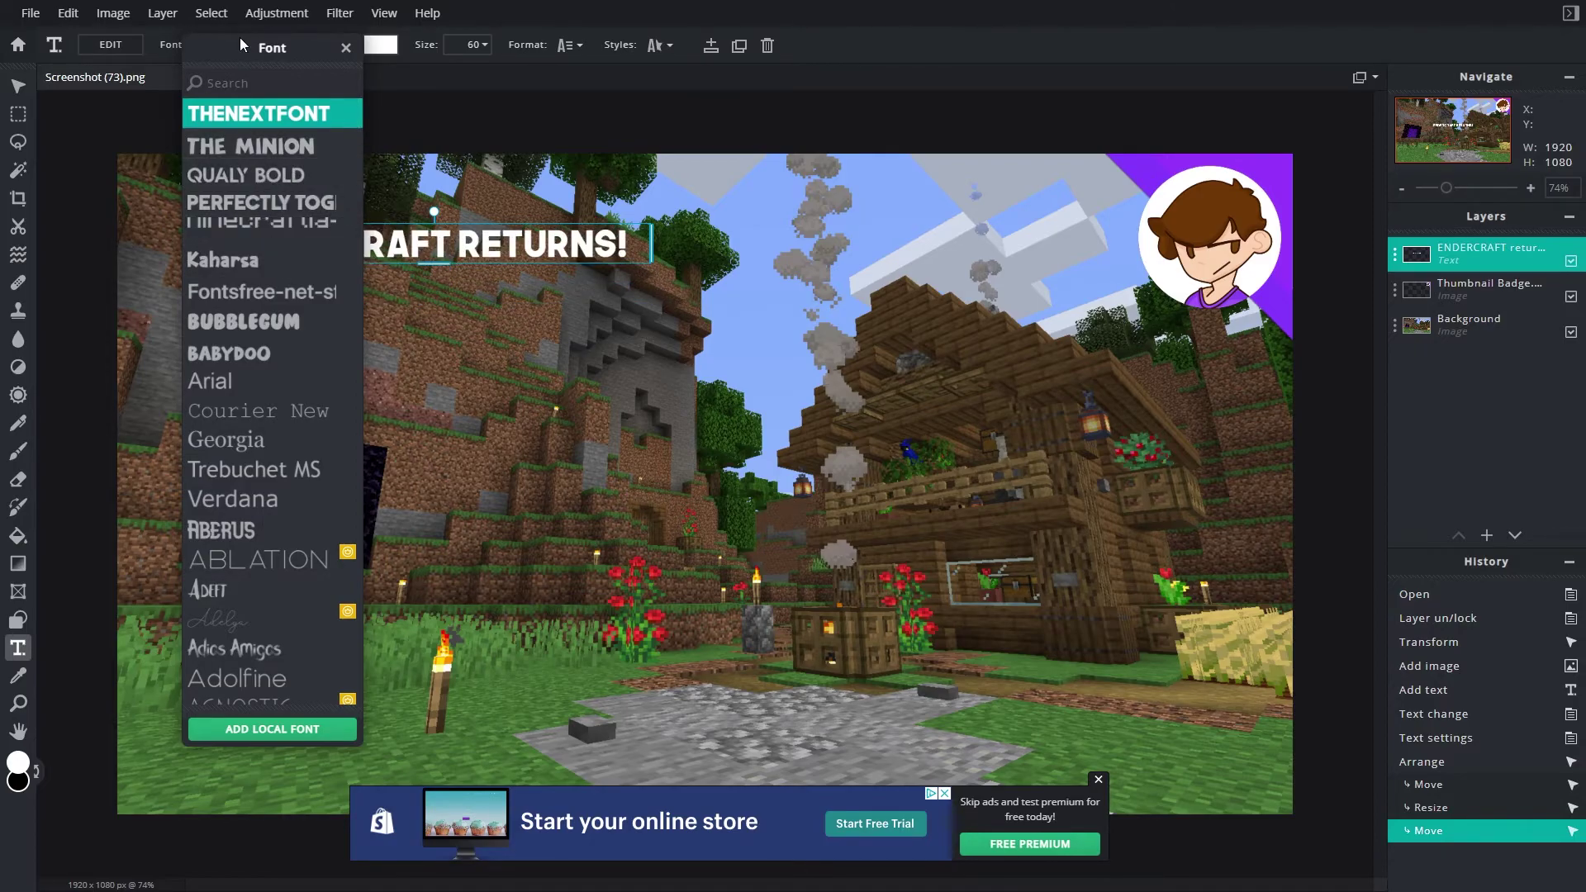
{"action": "type", "text": "game on"}
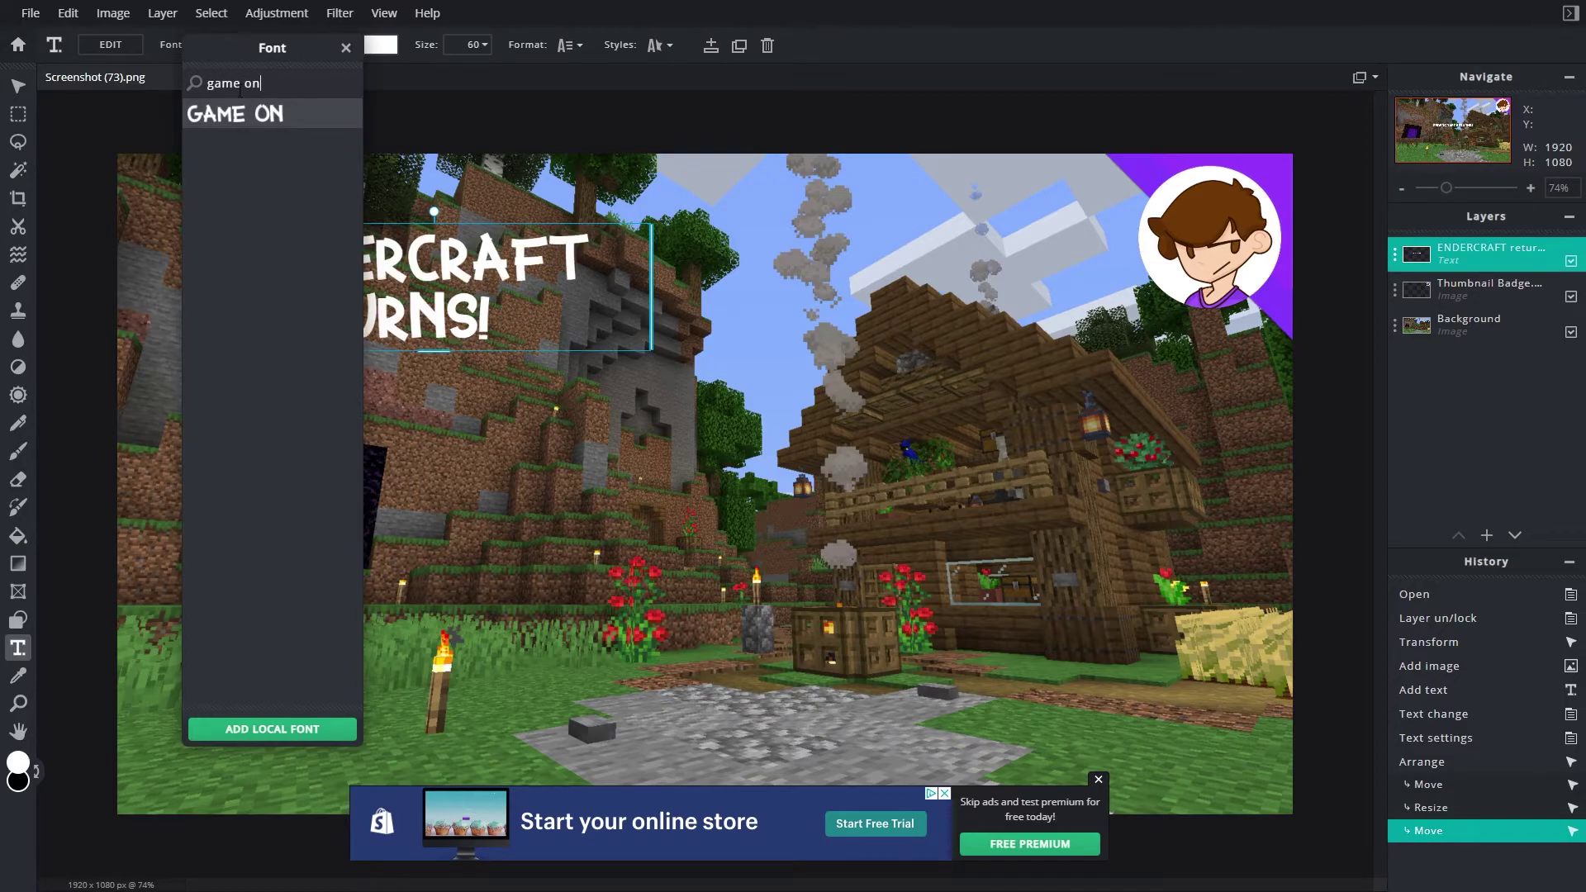
{"action": "left_click", "coordinate": [234, 120]}
{"action": "left_click", "coordinate": [380, 45]}
{"action": "left_click_drag", "start_coordinate": [288, 263], "coordinate": [298, 255]}
{"action": "left_click_drag", "start_coordinate": [482, 162], "coordinate": [501, 145]}
{"action": "left_click", "coordinate": [576, 324]}
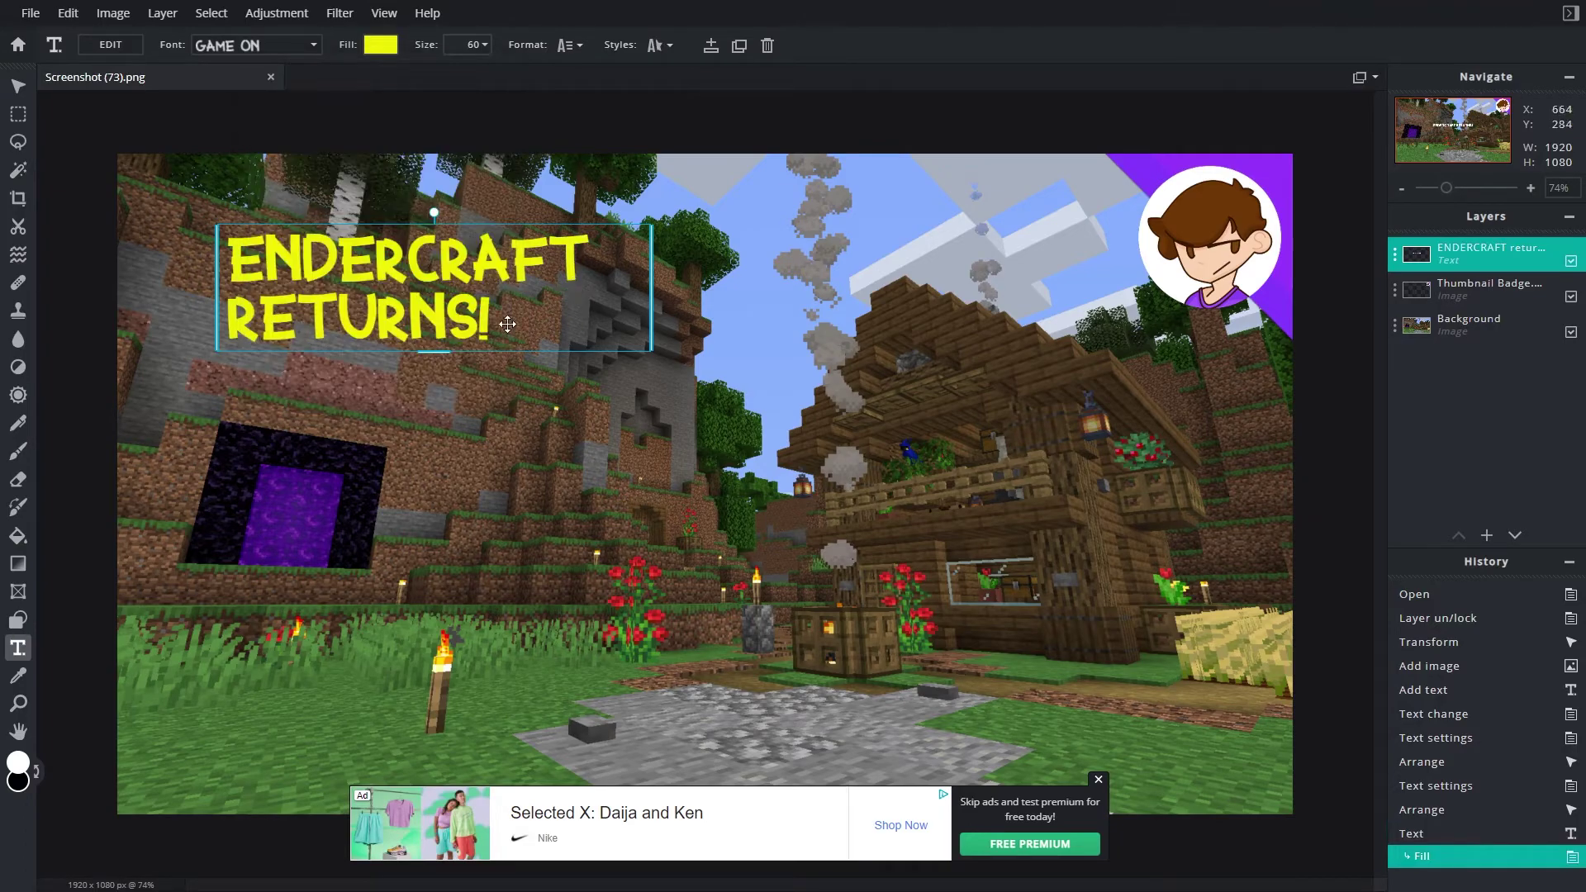
Place the yellow title in the top-left corner, nudged slightly right and down.
{"action": "left_click_drag", "start_coordinate": [386, 295], "coordinate": [289, 230]}
{"action": "key", "text": "shift+Right"}
{"action": "key", "text": "shift+Down"}
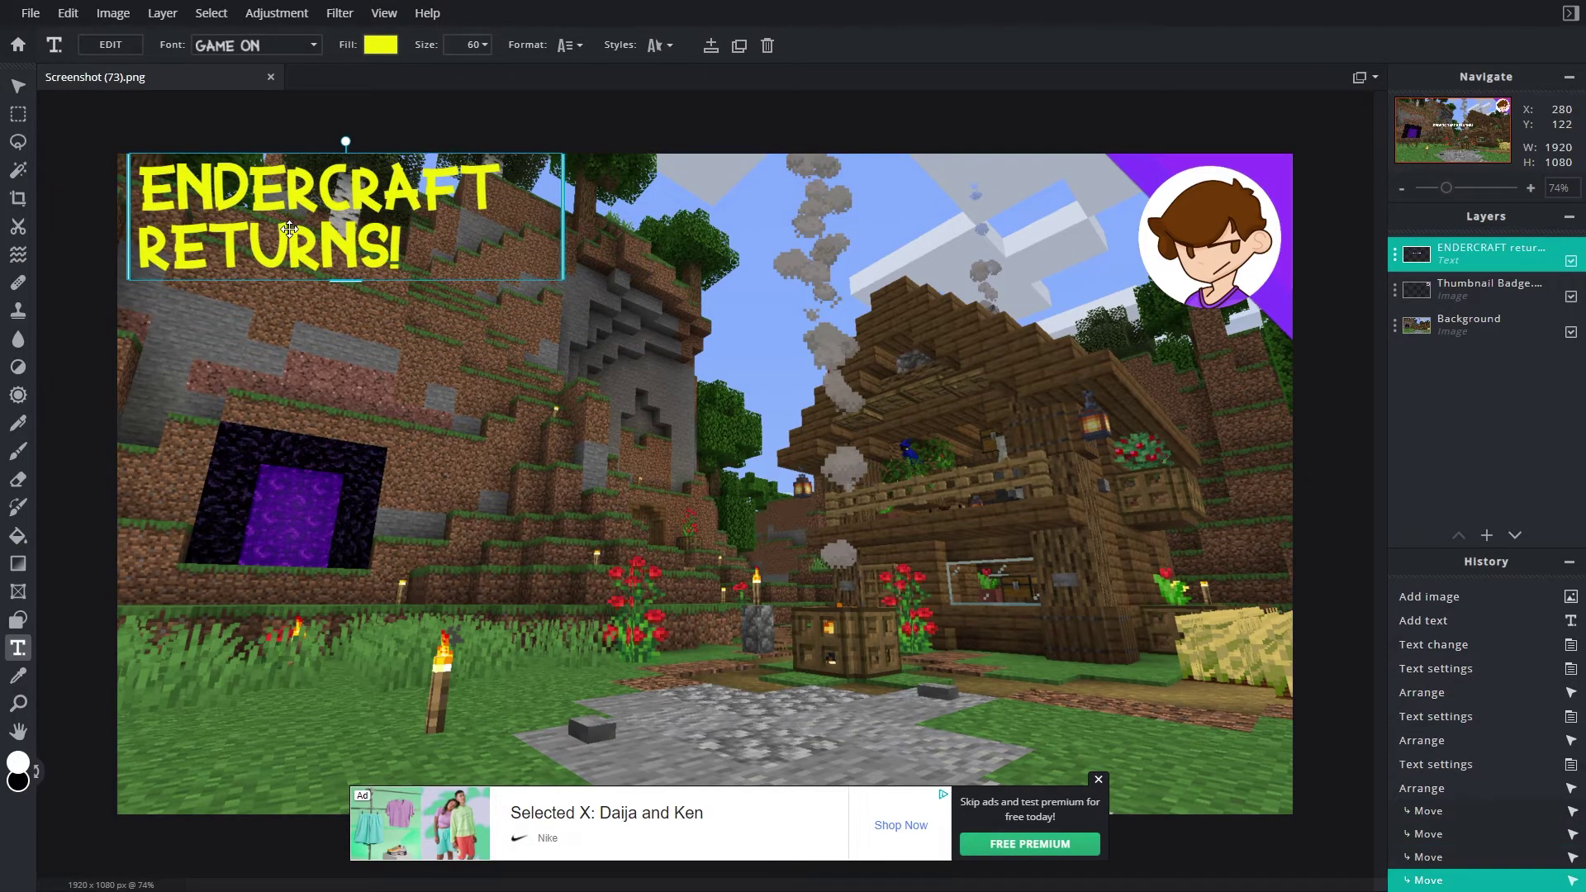
{"action": "key", "text": "shift+Right"}
{"action": "key", "text": "shift+Down"}
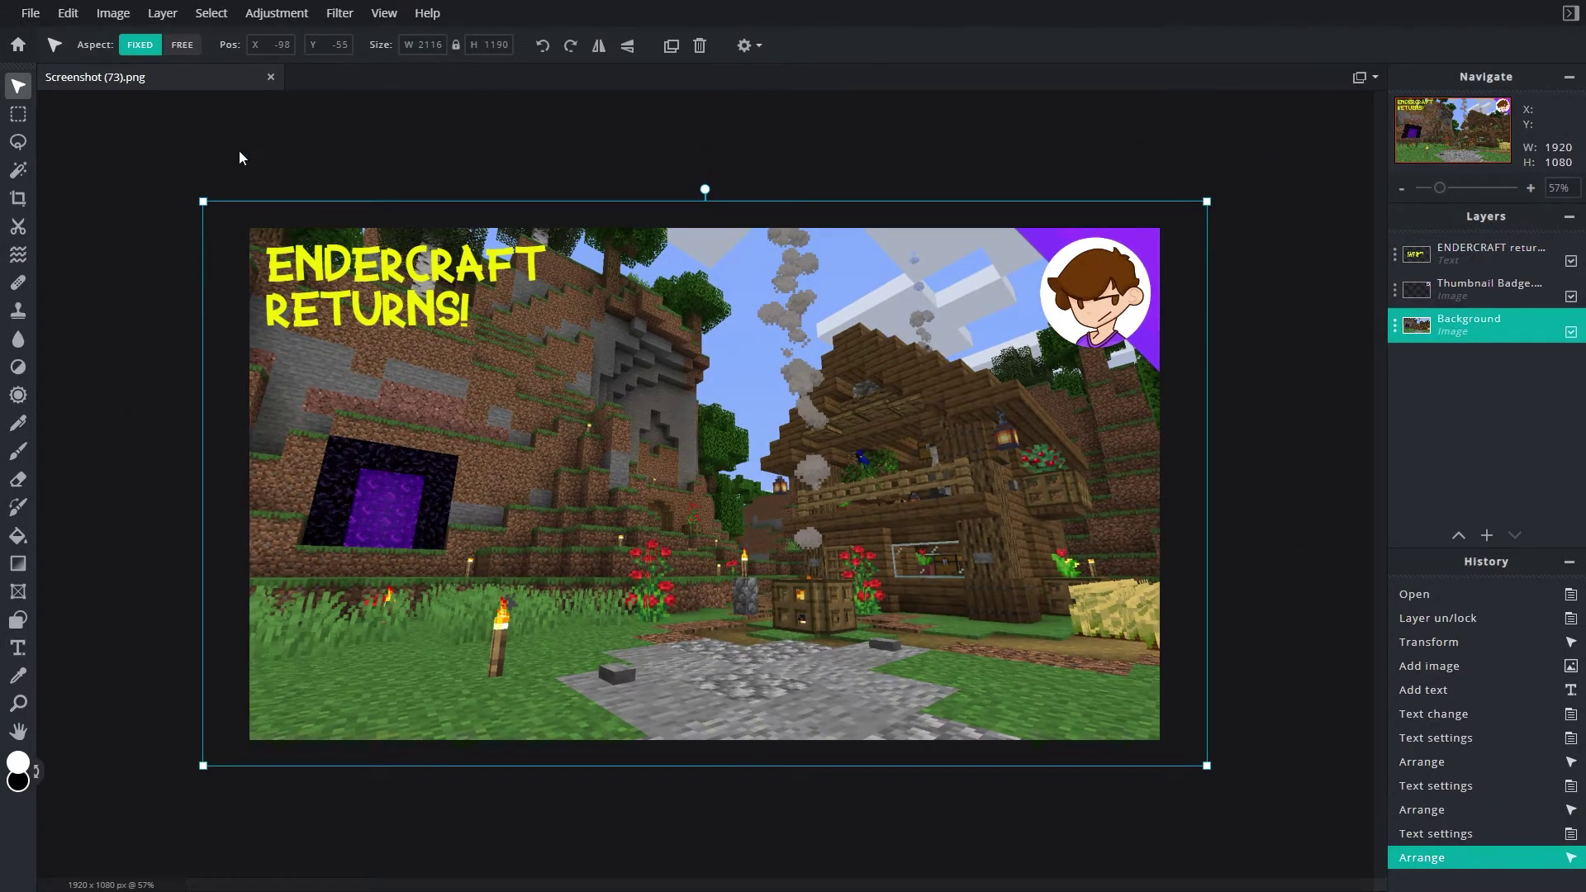
Add Transparent Ender.png to the thumbnail as a new image layer.
{"action": "left_click", "coordinate": [240, 157]}
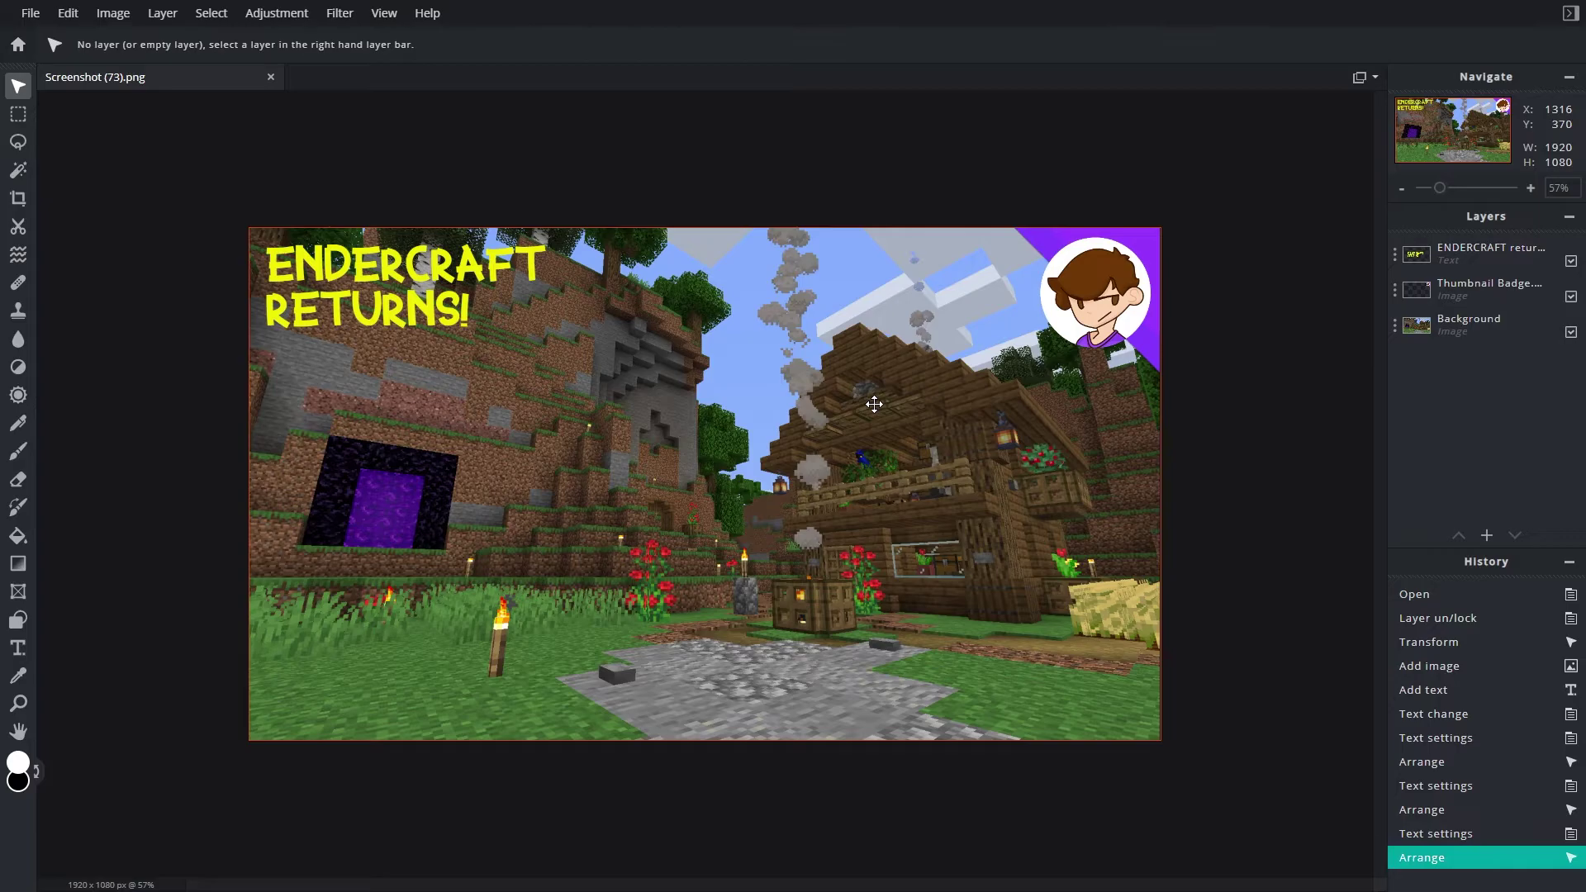
{"action": "scroll", "coordinate": [874, 404], "scroll_direction": "up", "scroll_amount": 2}
{"action": "left_click", "coordinate": [162, 13]}
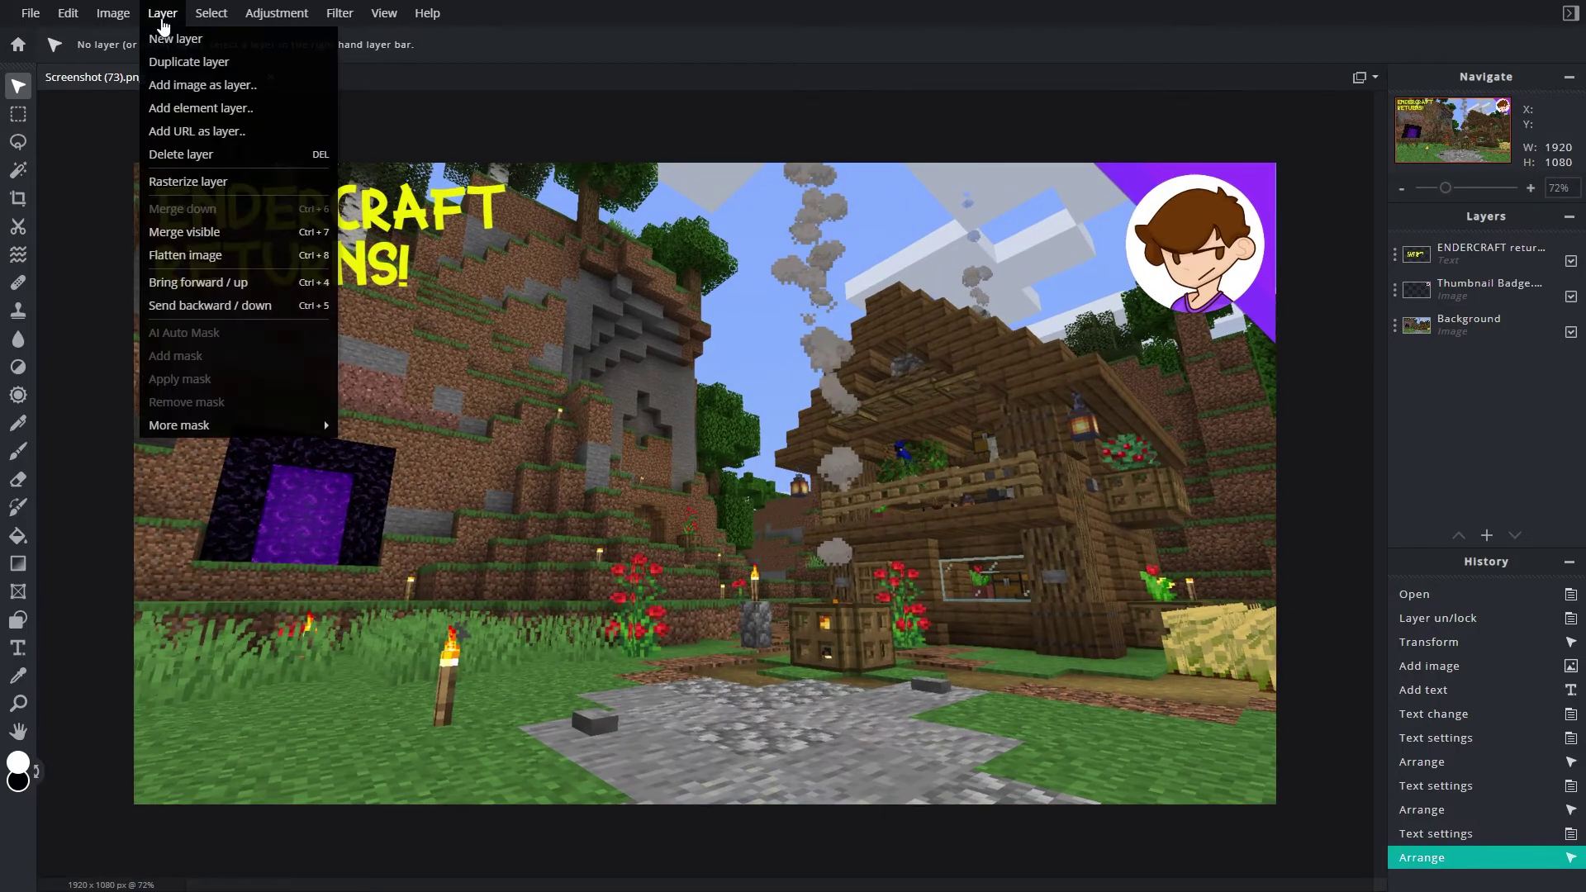
{"action": "left_click", "coordinate": [200, 82]}
{"action": "scroll", "coordinate": [112, 151], "scroll_direction": "down", "scroll_amount": 3}
{"action": "scroll", "coordinate": [74, 188], "scroll_direction": "up", "scroll_amount": 3}
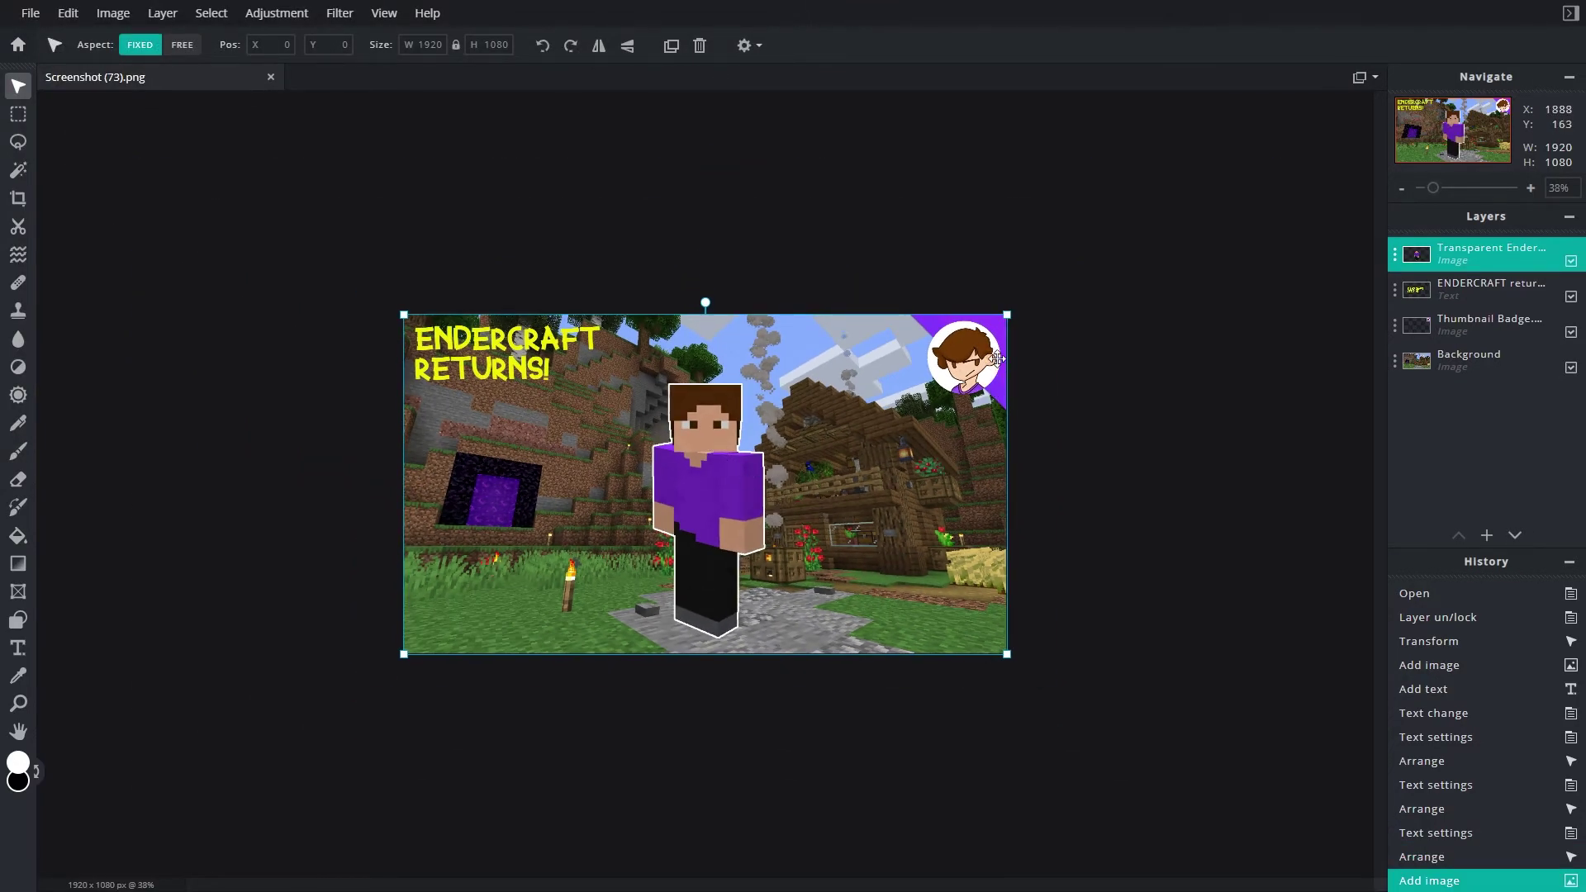
Shrink the Ender cutout, tilt it slightly and move it down onto the stone path.
{"action": "left_click_drag", "start_coordinate": [1007, 314], "coordinate": [892, 379]}
{"action": "left_click_drag", "start_coordinate": [680, 466], "coordinate": [786, 481]}
{"action": "scroll", "coordinate": [757, 451], "scroll_direction": "up", "scroll_amount": 1}
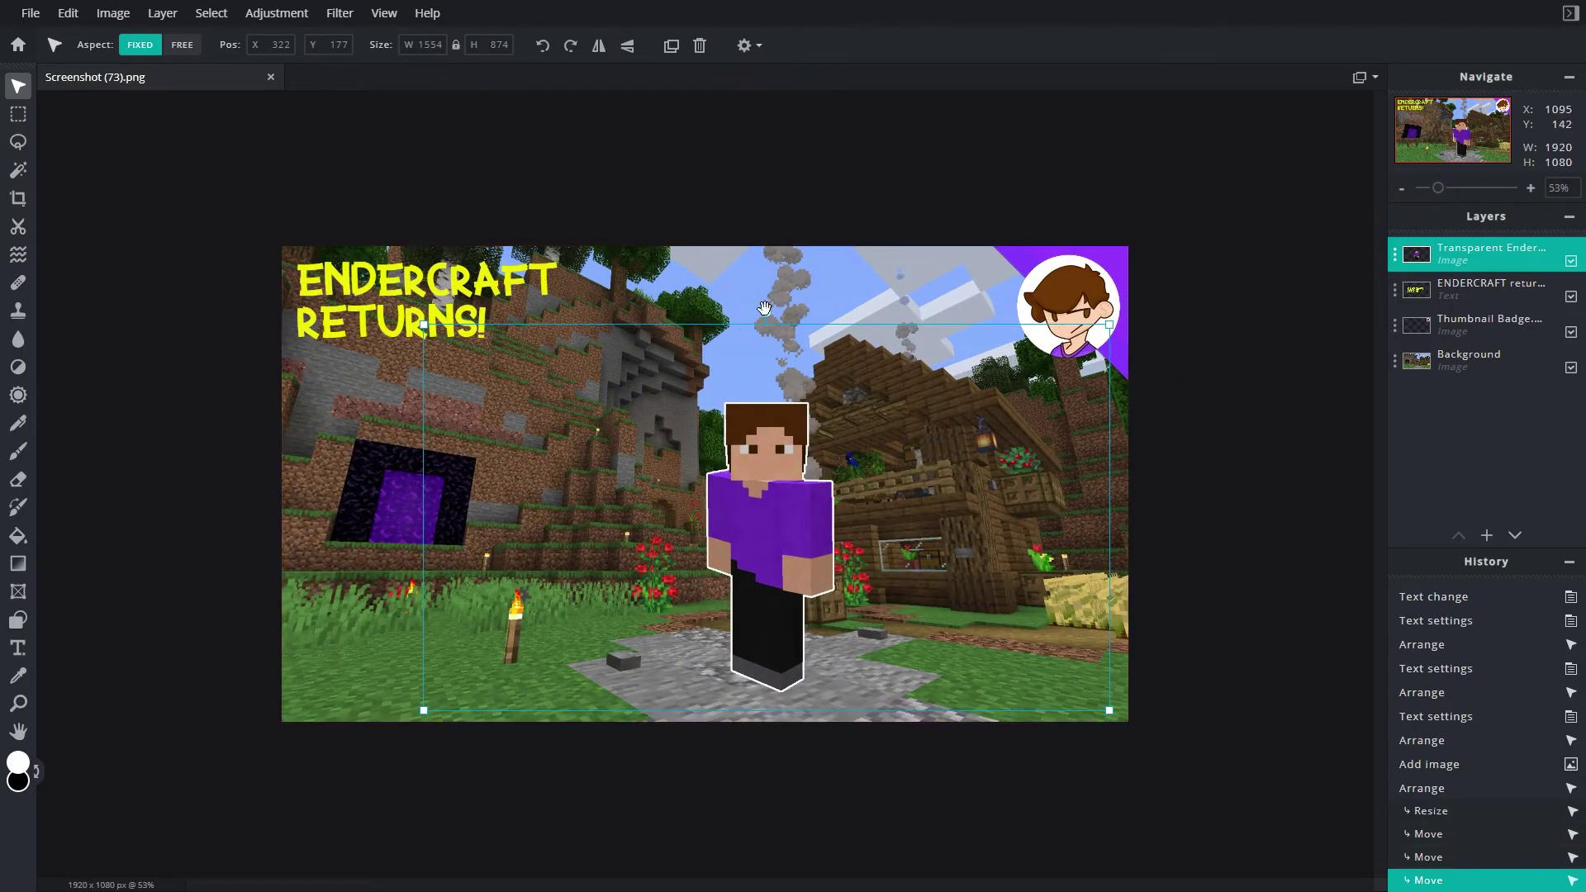
{"action": "mouse_move", "coordinate": [762, 321]}
{"action": "left_mouse_down"}
{"action": "mouse_move", "coordinate": [789, 326]}
{"action": "mouse_move", "coordinate": [768, 337]}
{"action": "left_mouse_up"}
{"action": "left_click_drag", "start_coordinate": [793, 541], "coordinate": [782, 558]}
{"action": "left_click", "coordinate": [778, 781]}
Reselect the Ender layer and shrink it further to about 232×523 on the path.
{"action": "left_click", "coordinate": [545, 538]}
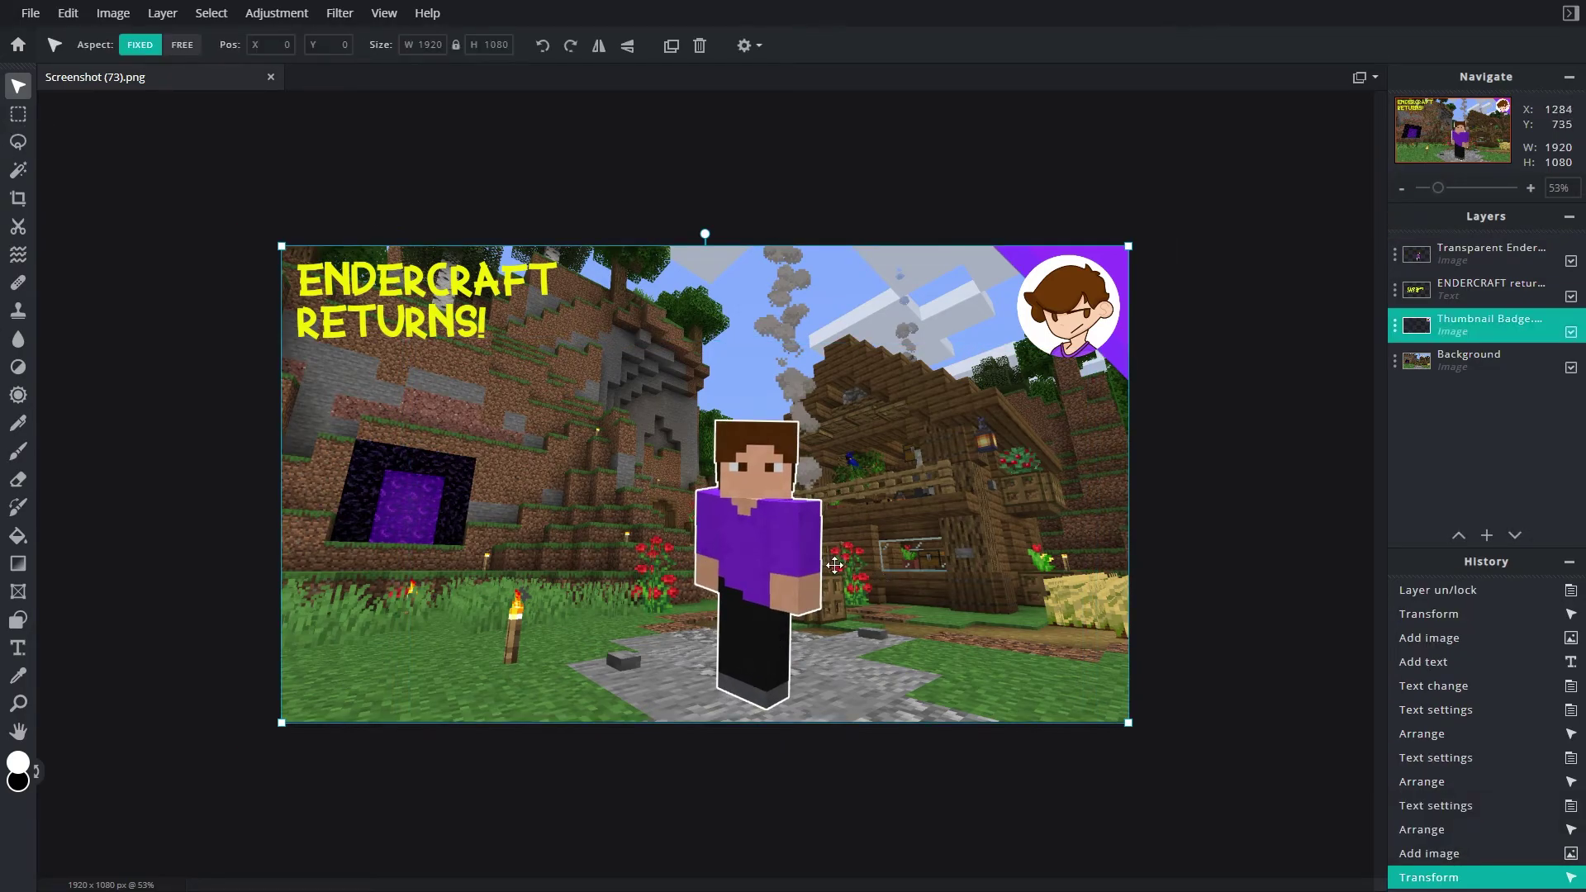
{"action": "left_click", "coordinate": [811, 553]}
{"action": "left_click_drag", "start_coordinate": [831, 421], "coordinate": [794, 493]}
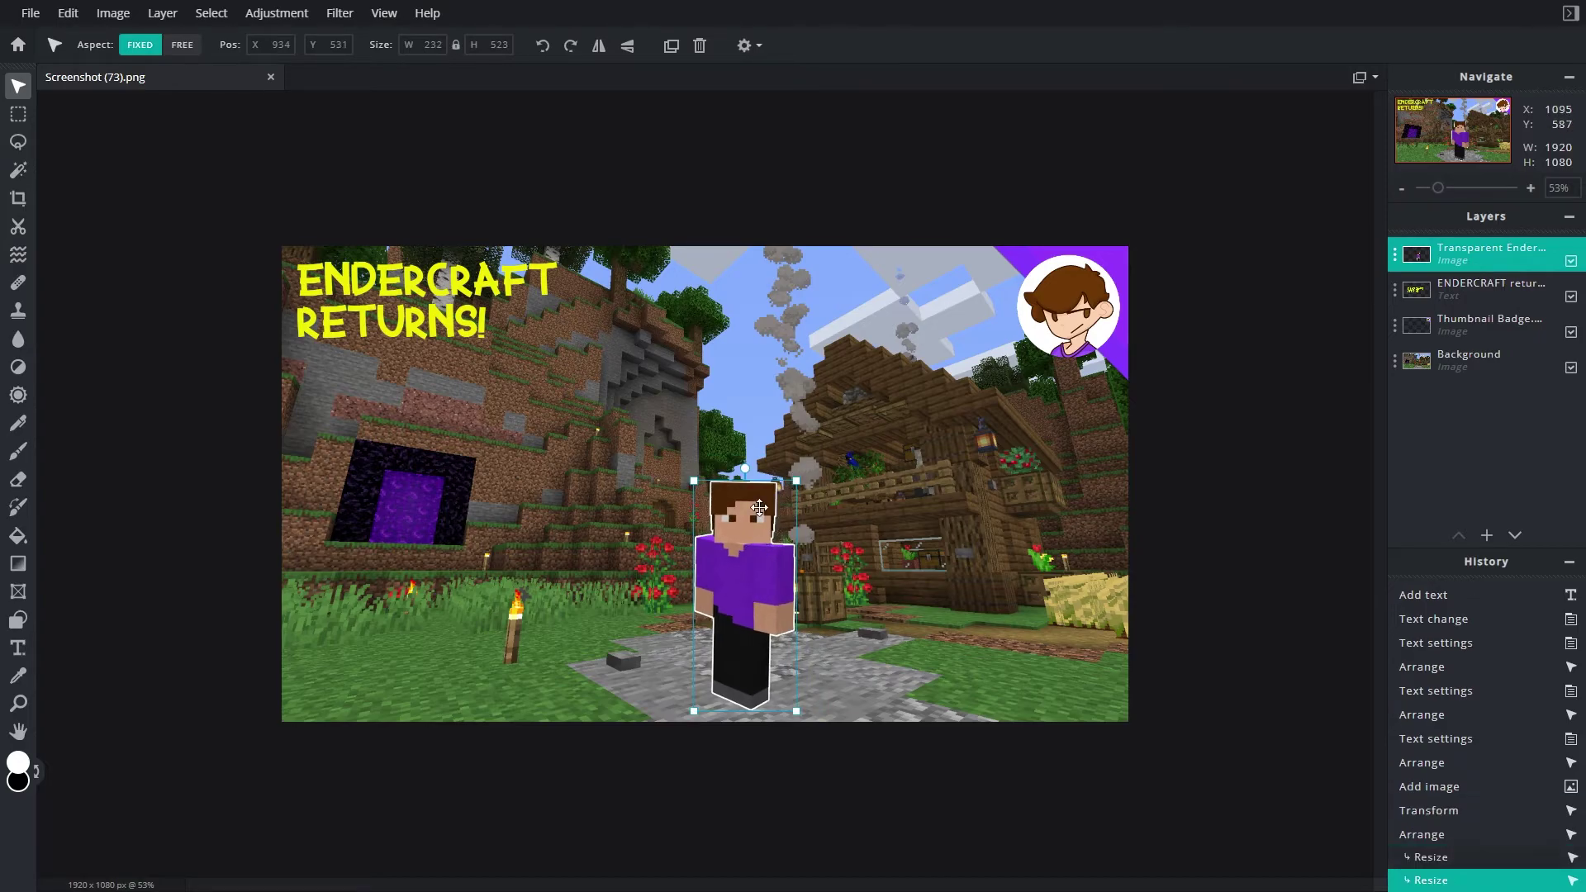
{"action": "left_click", "coordinate": [780, 760]}
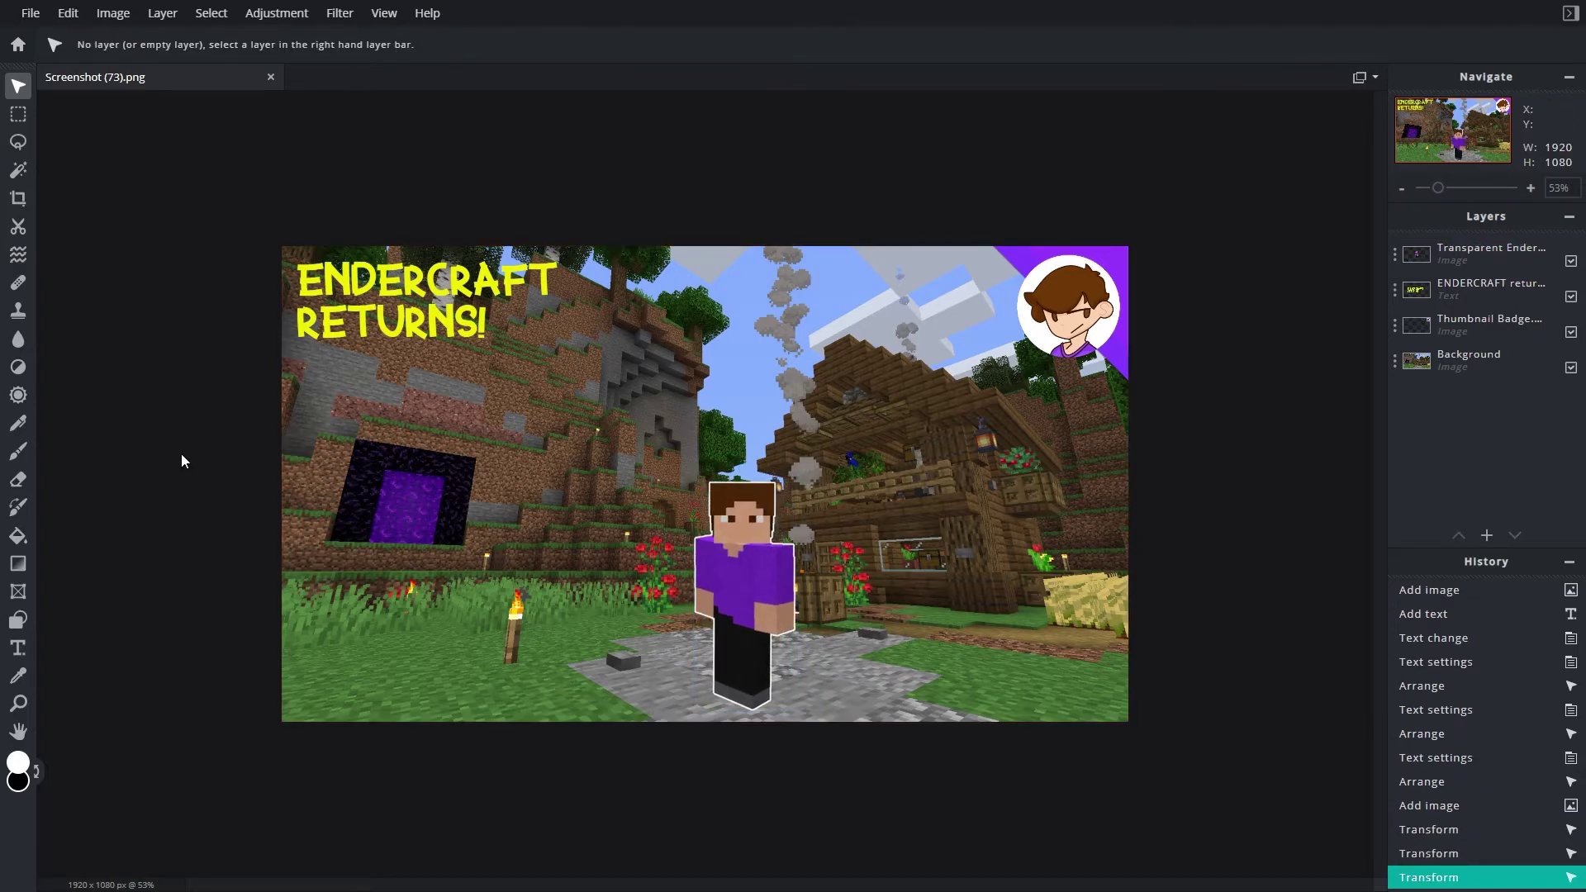
{"action": "key", "text": "ctrl+plus"}
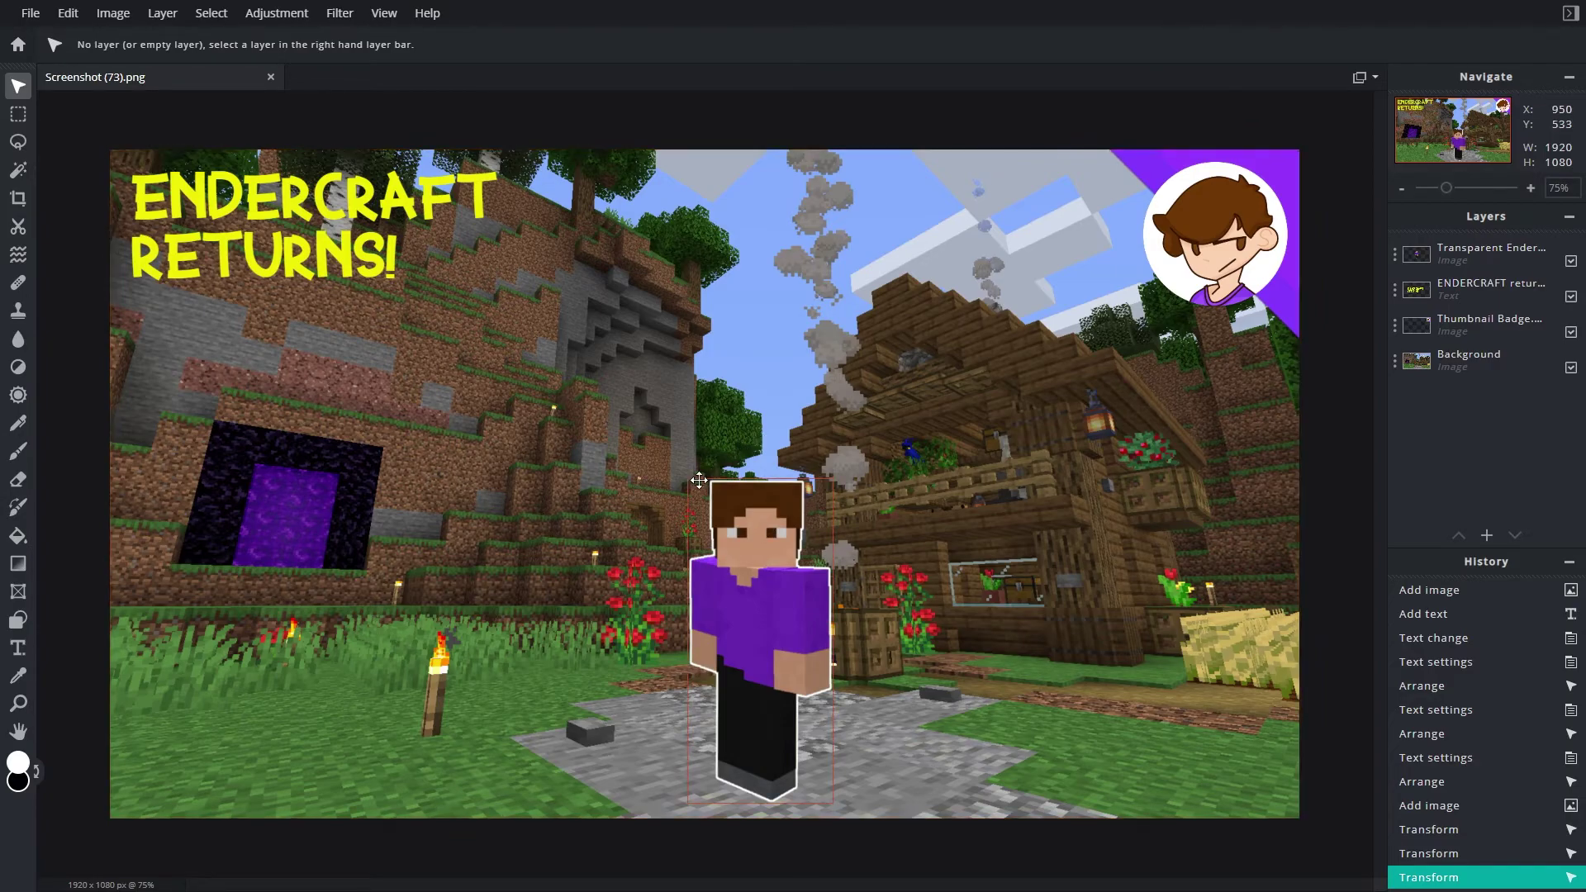
{"action": "left_click", "coordinate": [742, 519]}
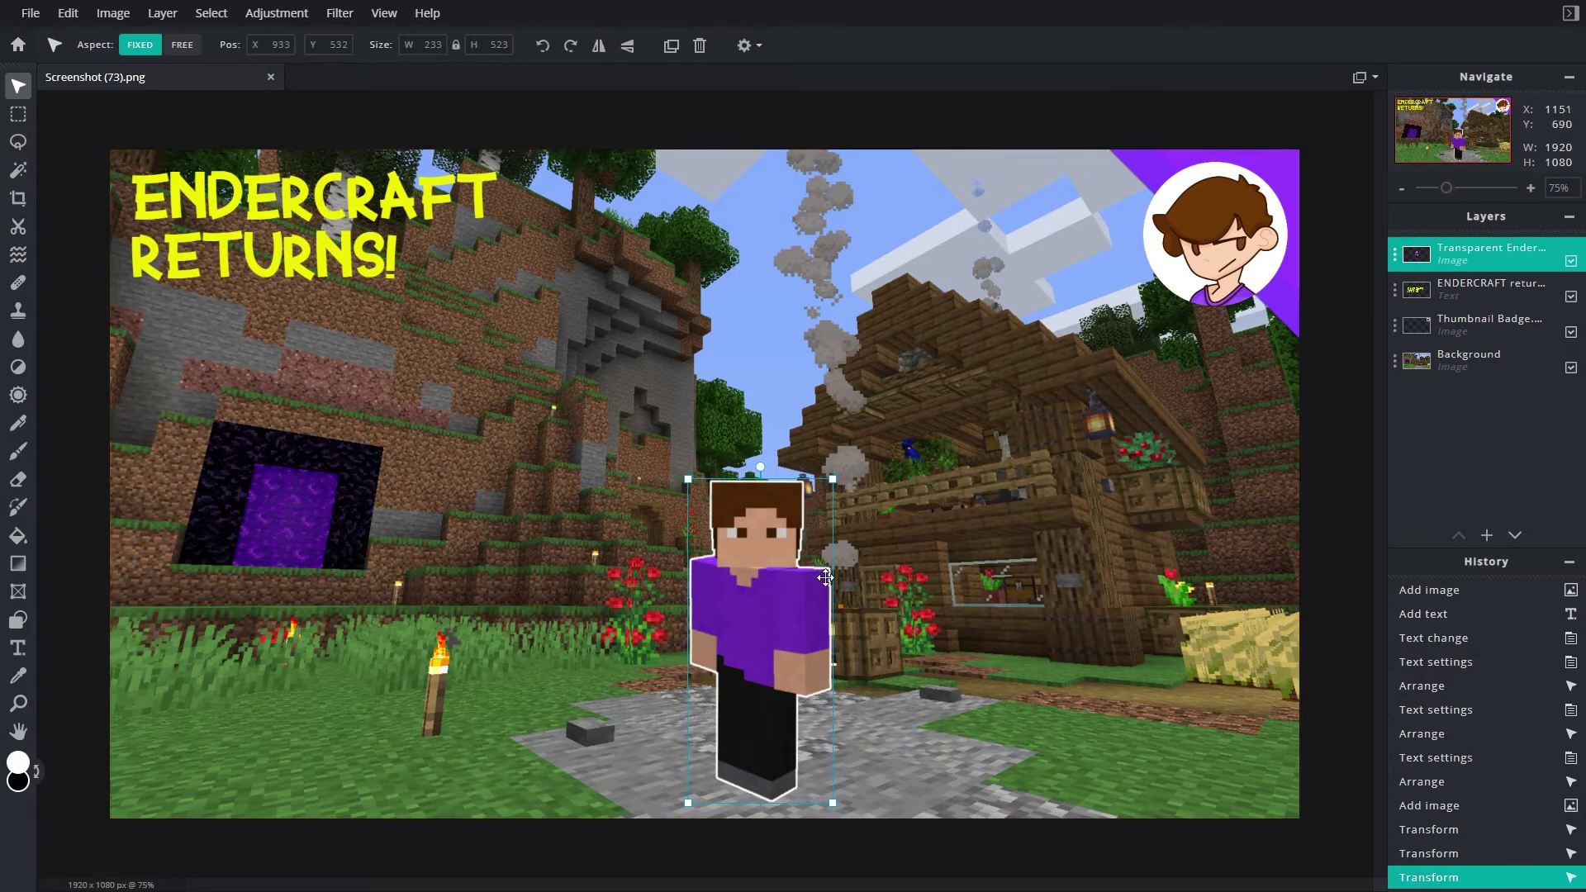
{"action": "scroll", "coordinate": [874, 572], "scroll_direction": "down", "scroll_amount": 3}
{"action": "left_click", "coordinate": [777, 820]}
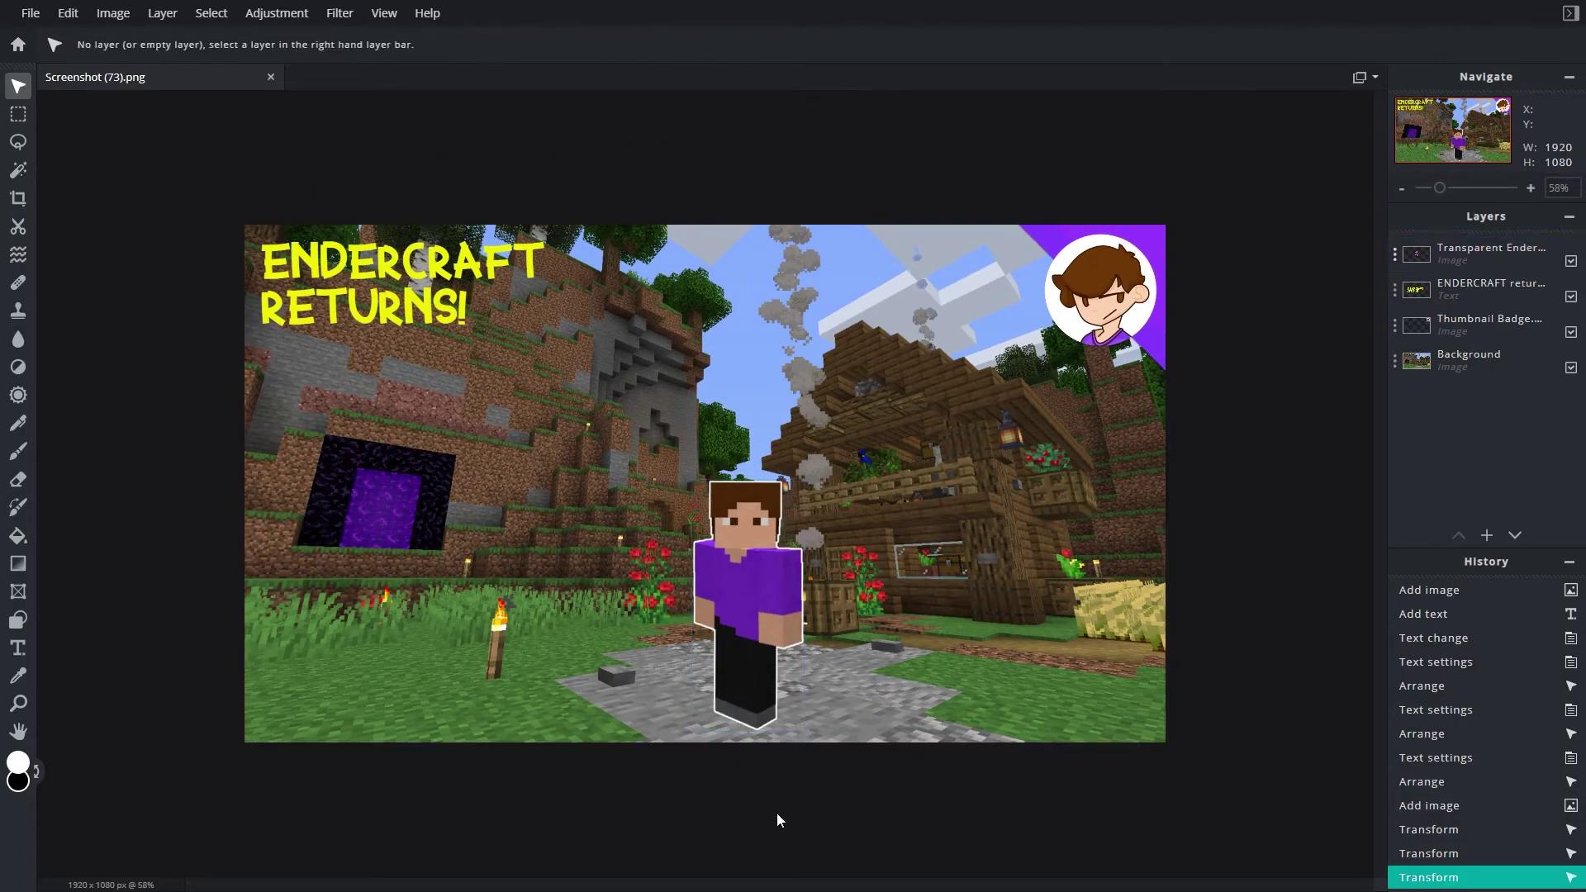
{"action": "scroll", "coordinate": [792, 586], "scroll_direction": "up", "scroll_amount": 2}
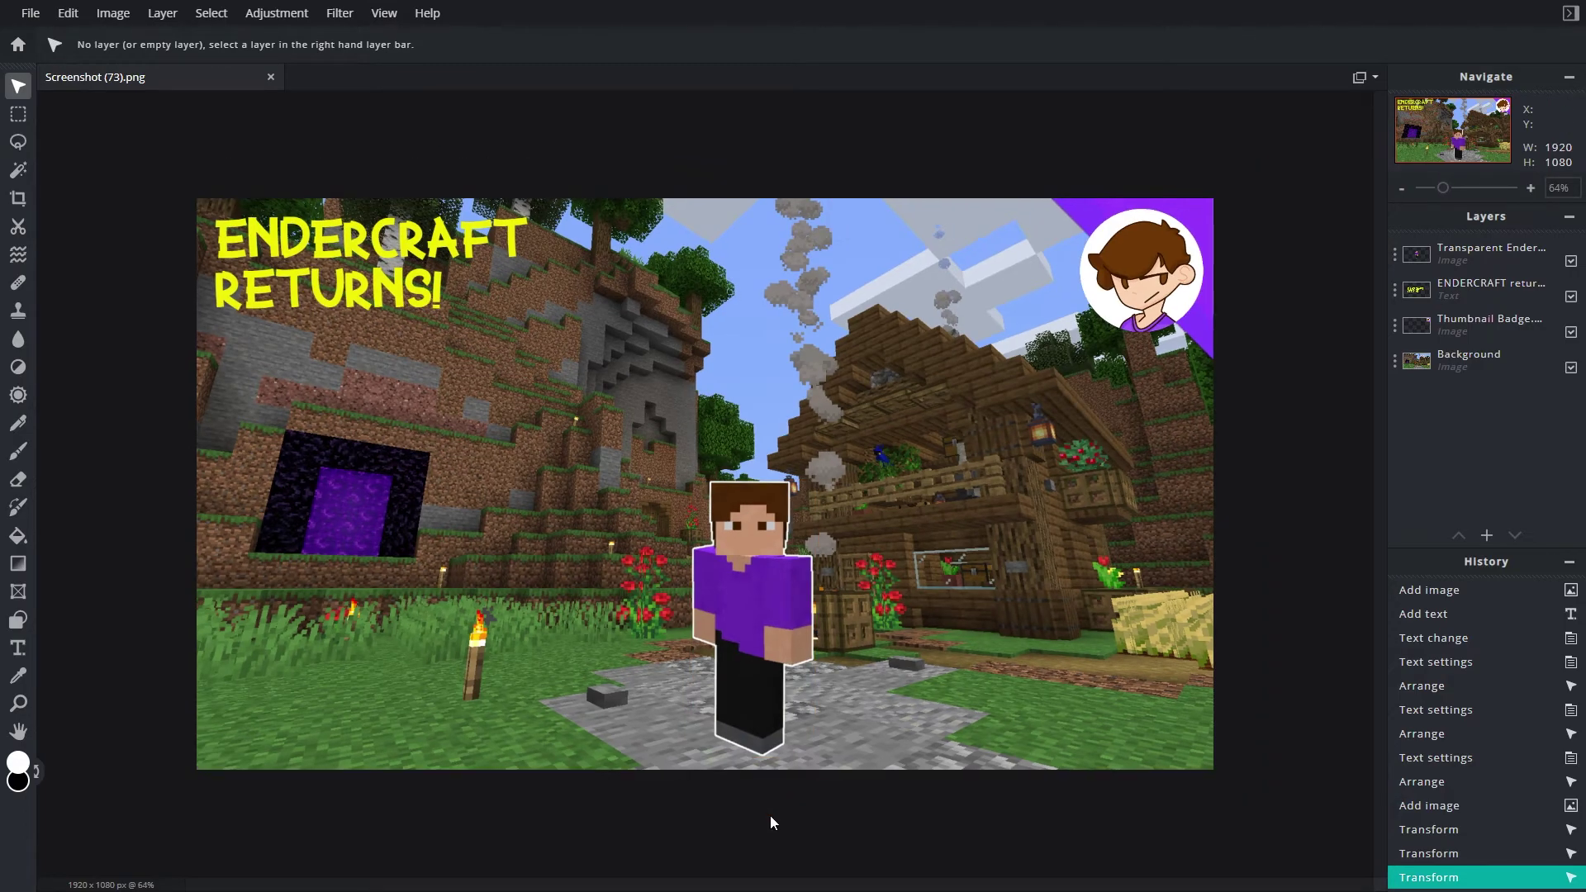
{"action": "scroll", "coordinate": [770, 815], "scroll_direction": "up", "scroll_amount": 1}
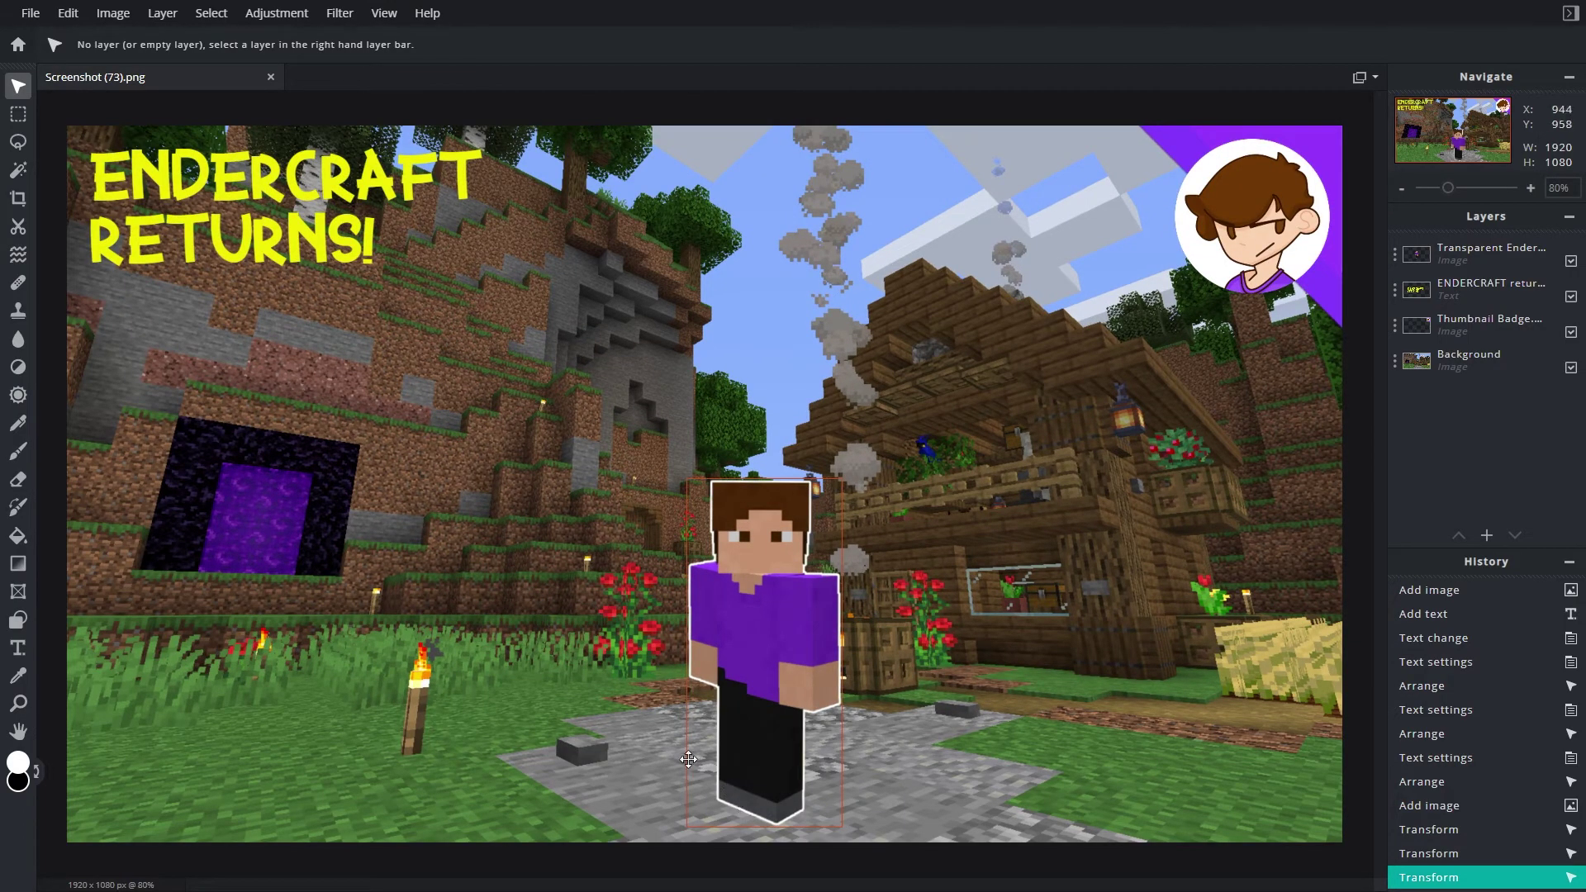
{"action": "scroll", "coordinate": [923, 471], "scroll_direction": "down", "scroll_amount": 1}
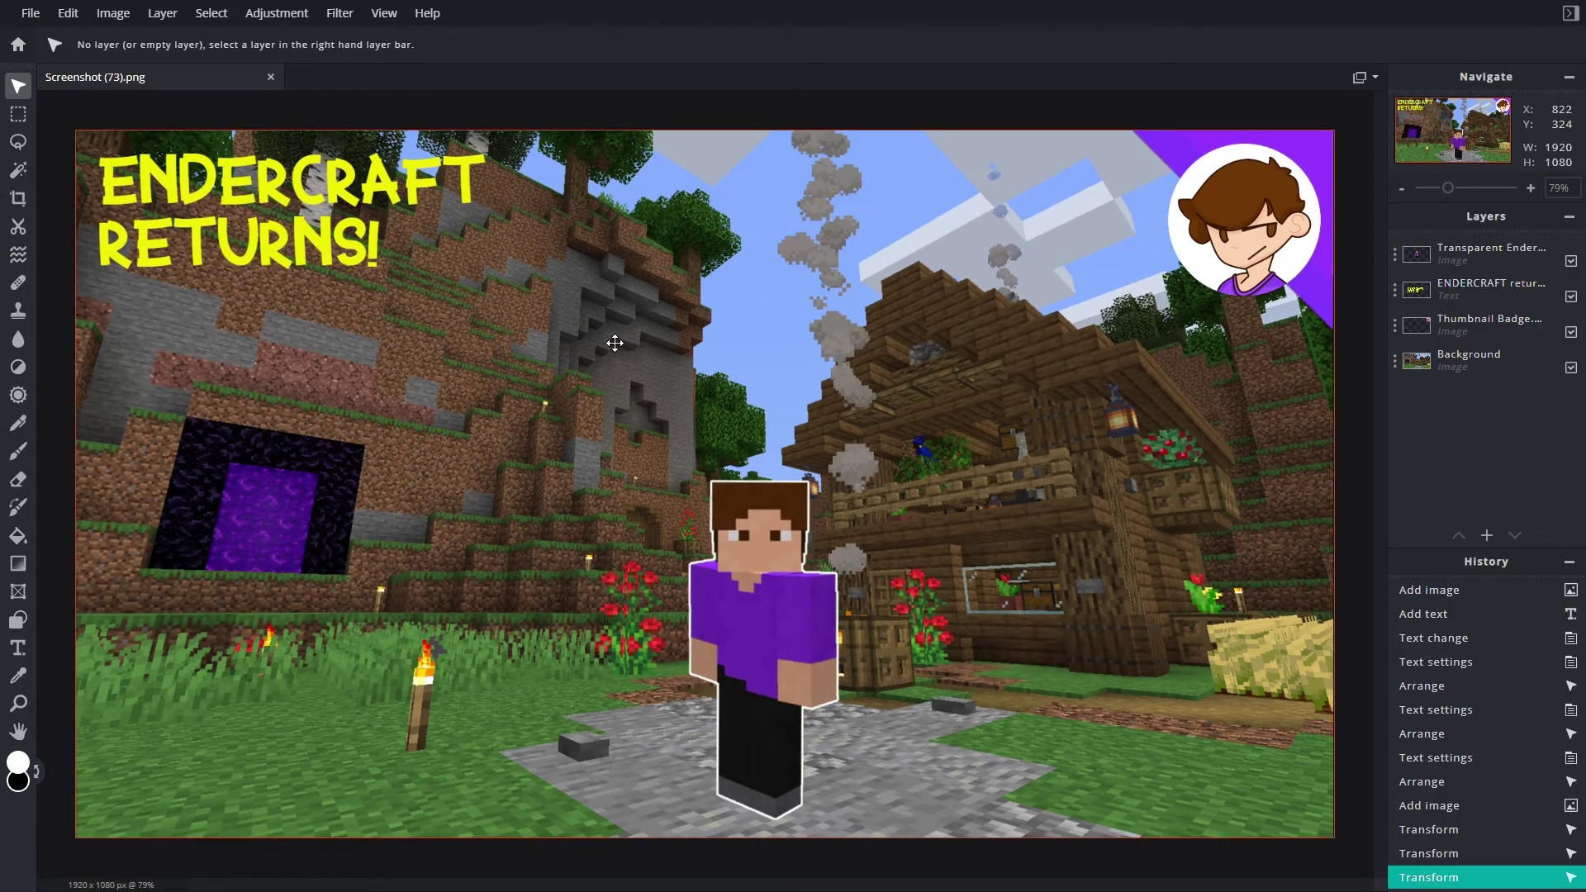